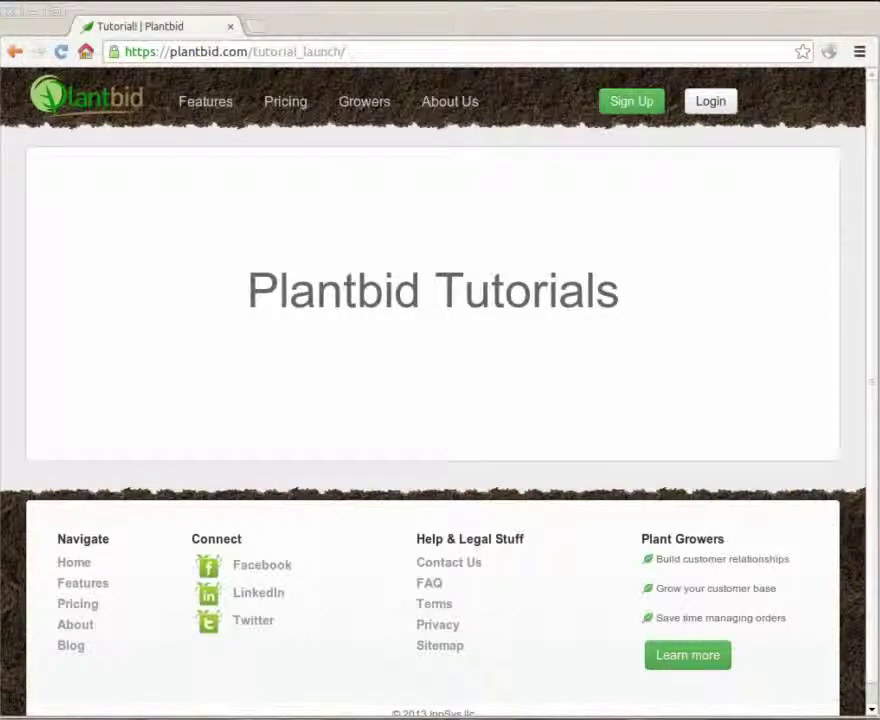
- Replace the tutorials page address with plantbid.com to load the Plantbid home page
{"action": "left_click", "coordinate": [486, 50]}
{"action": "left_click", "coordinate": [486, 50]}
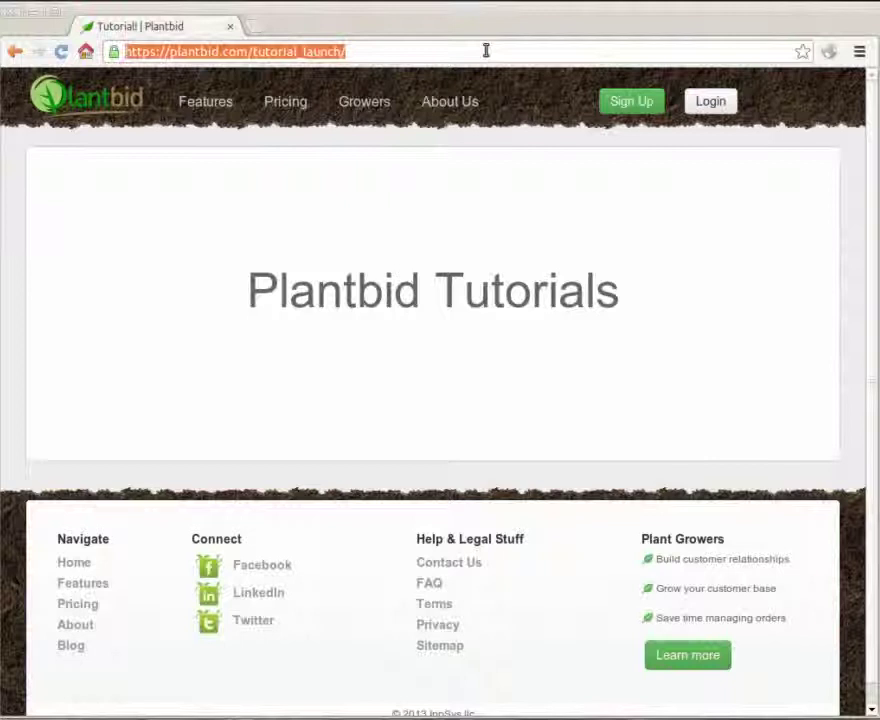
{"action": "type", "text": "plantbid.com"}
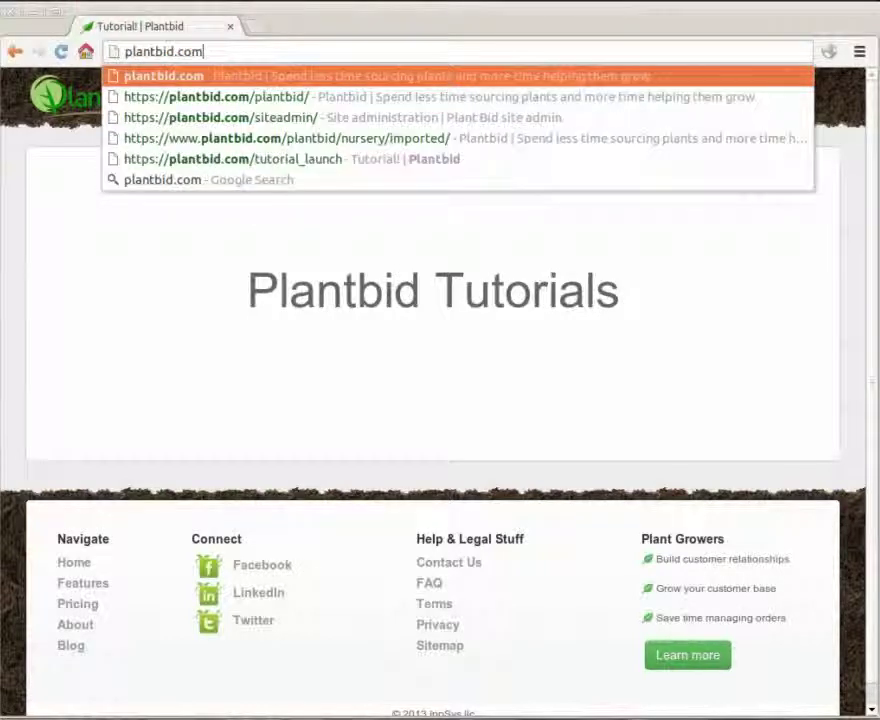
{"action": "key", "text": "Return"}
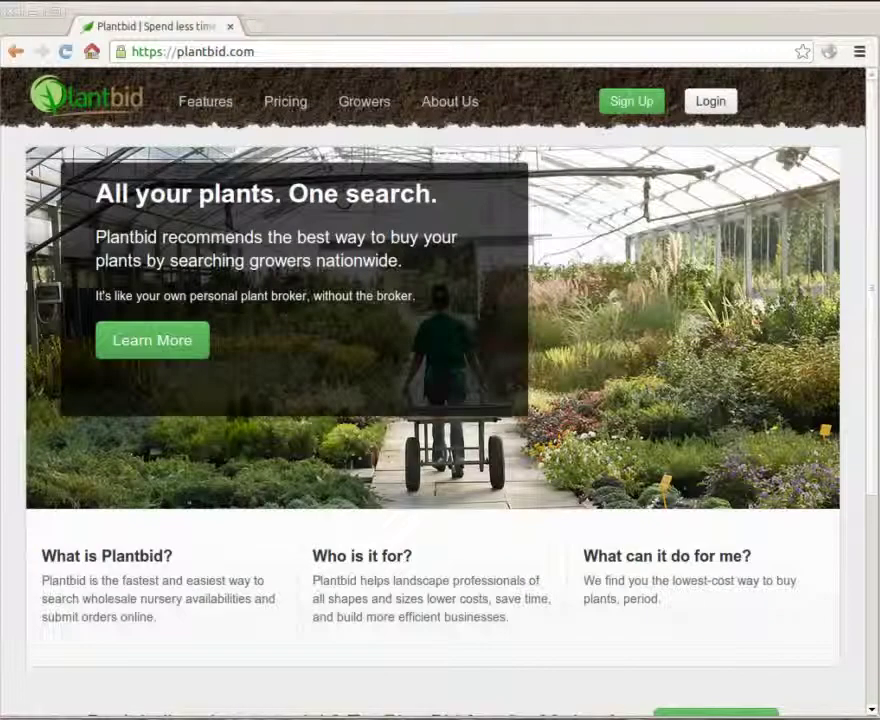
- Sign in with the nursery account's username and password to reach the account dashboard
{"action": "left_click", "coordinate": [729, 110]}
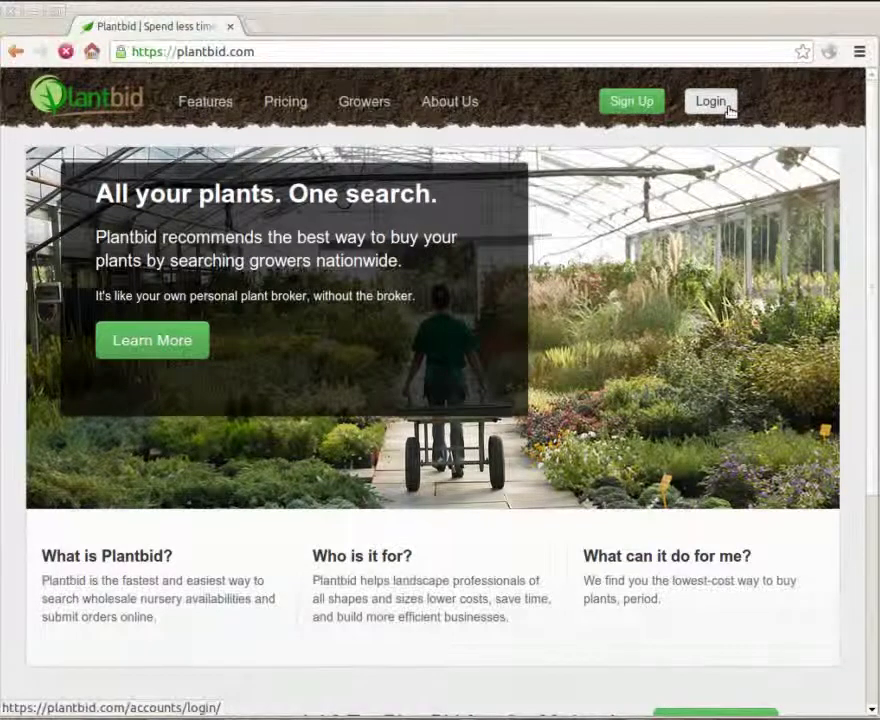
{"action": "double_click", "coordinate": [511, 250]}
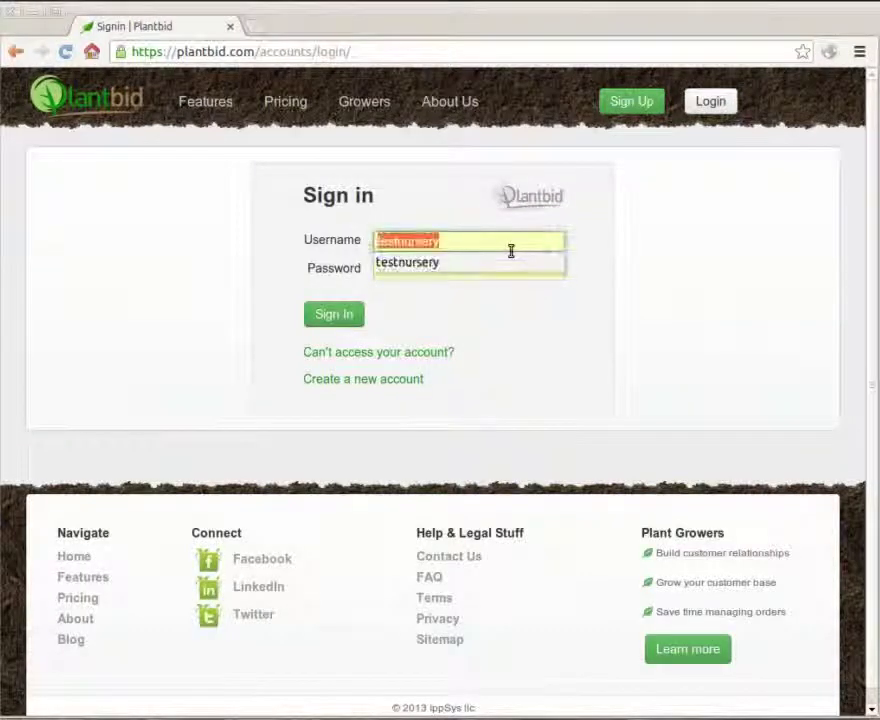
{"action": "type", "text": "testnursery"}
{"action": "key", "text": "Tab"}
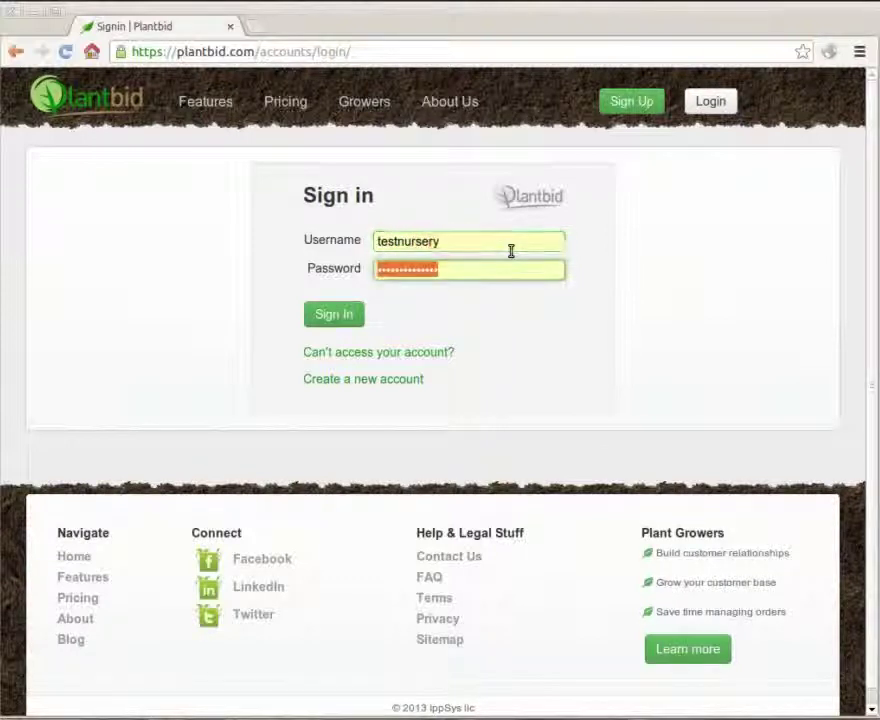
{"action": "type", "text": "•••••••••••"}
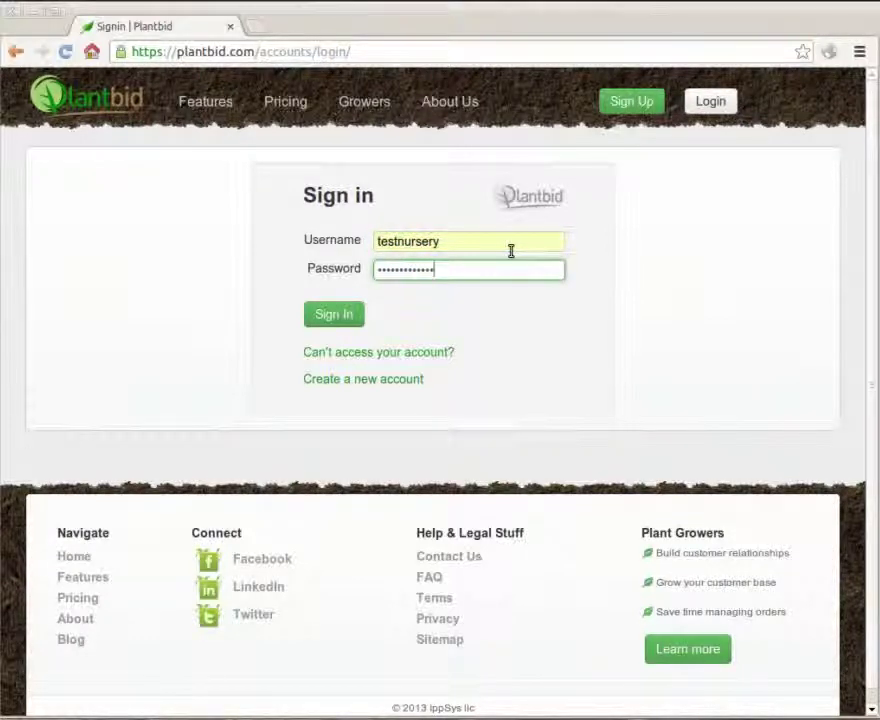
{"action": "type", "text": "•"}
{"action": "left_click", "coordinate": [357, 316]}
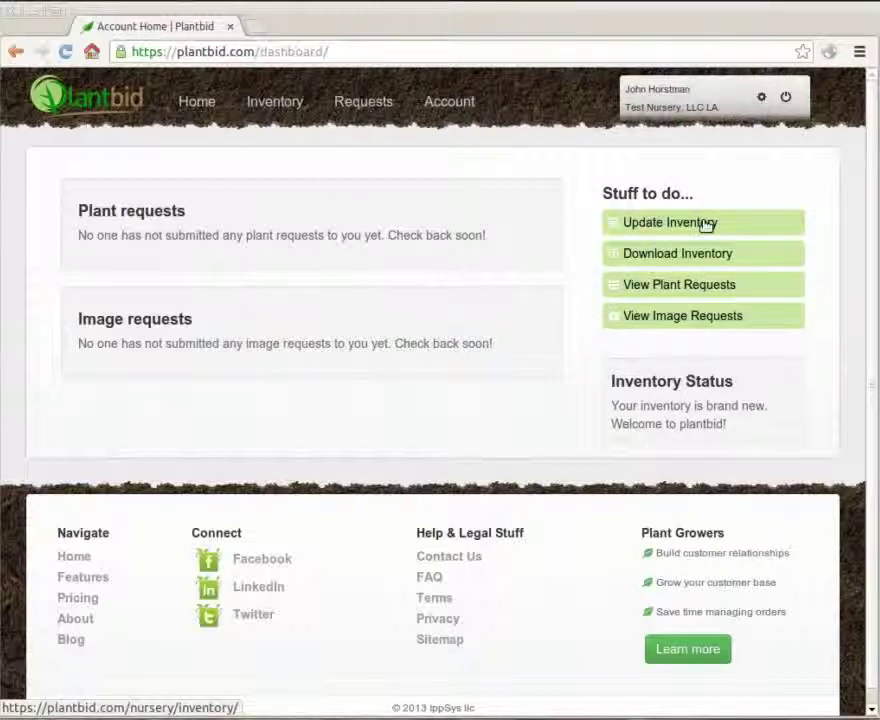
- Open the 169-item Inventory list and page through to its last page, page 9
{"action": "left_click", "coordinate": [291, 111]}
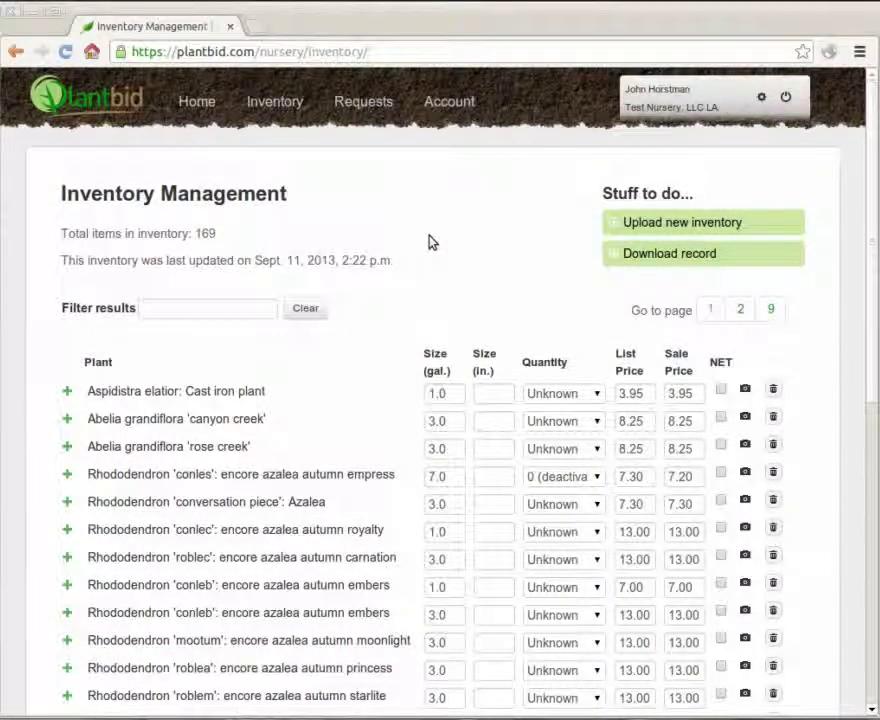
{"action": "left_click", "coordinate": [738, 313]}
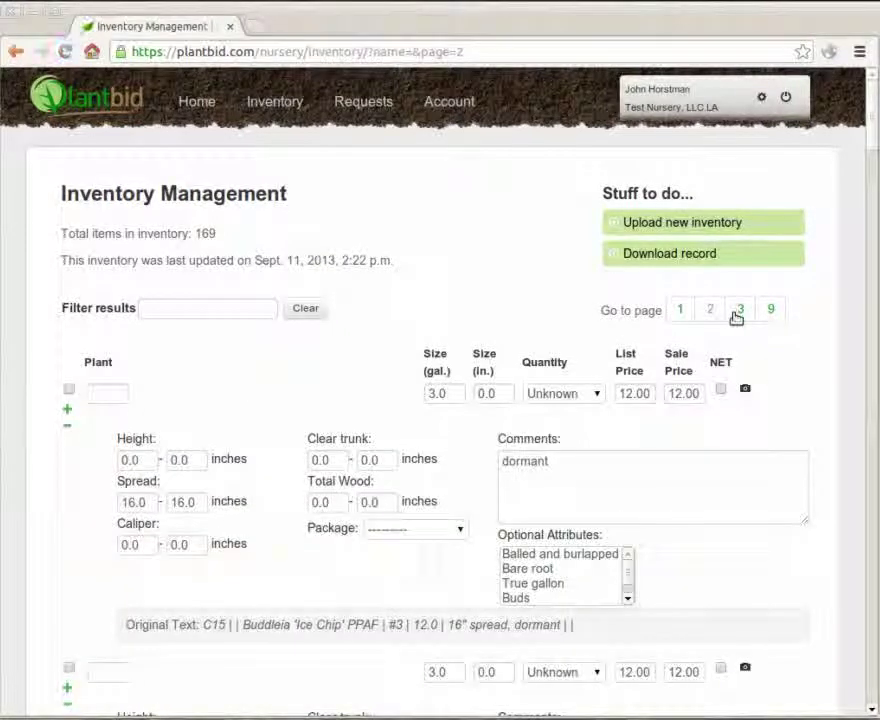
{"action": "left_click", "coordinate": [767, 318]}
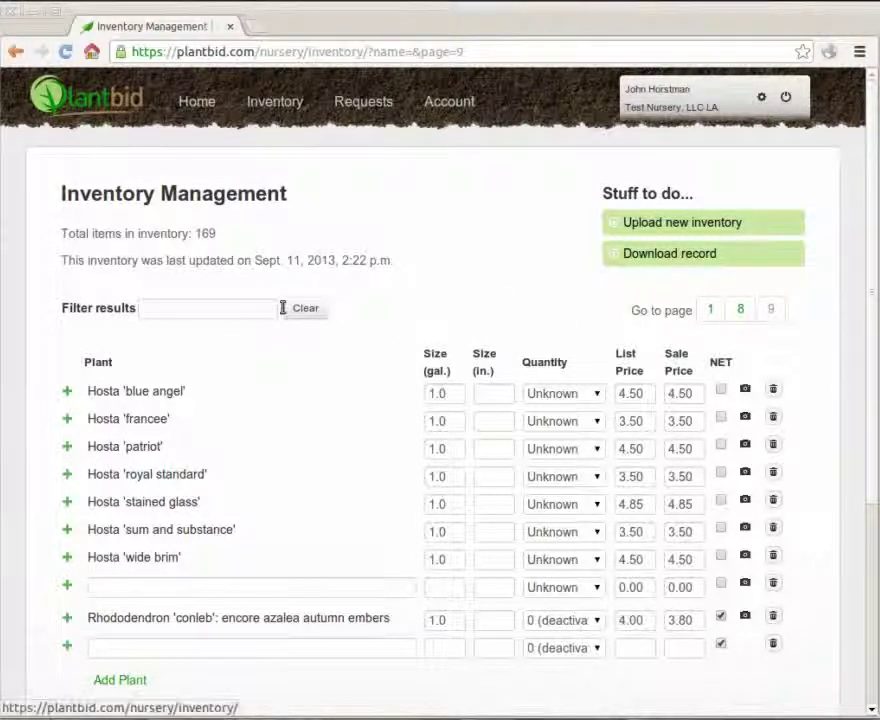
- Filter the inventory by 'azalea', leaving 17 Rhododendron azalea items on one page
{"action": "left_click", "coordinate": [243, 312]}
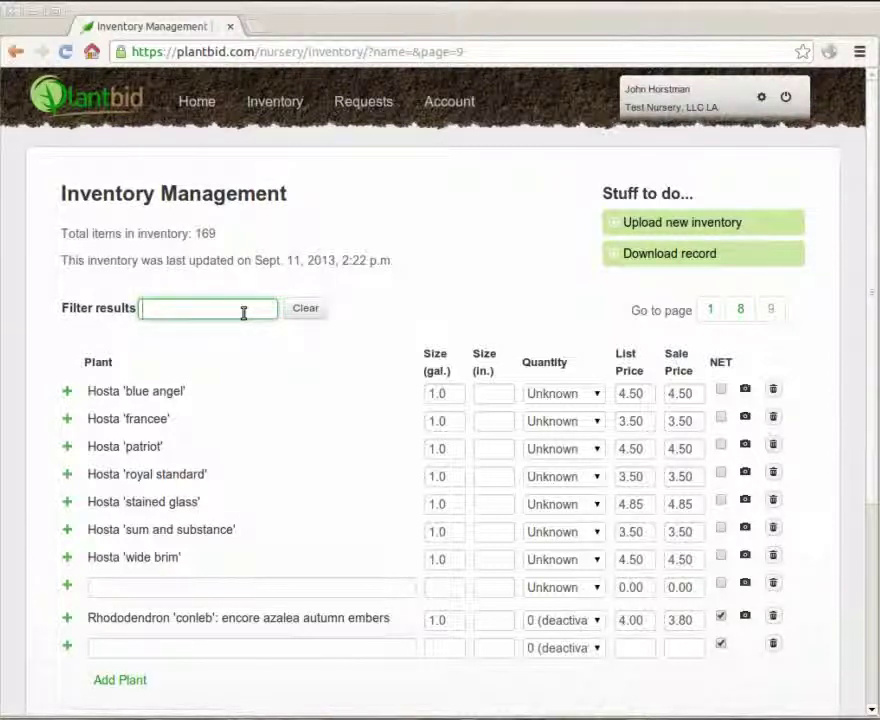
{"action": "type", "text": "azalea"}
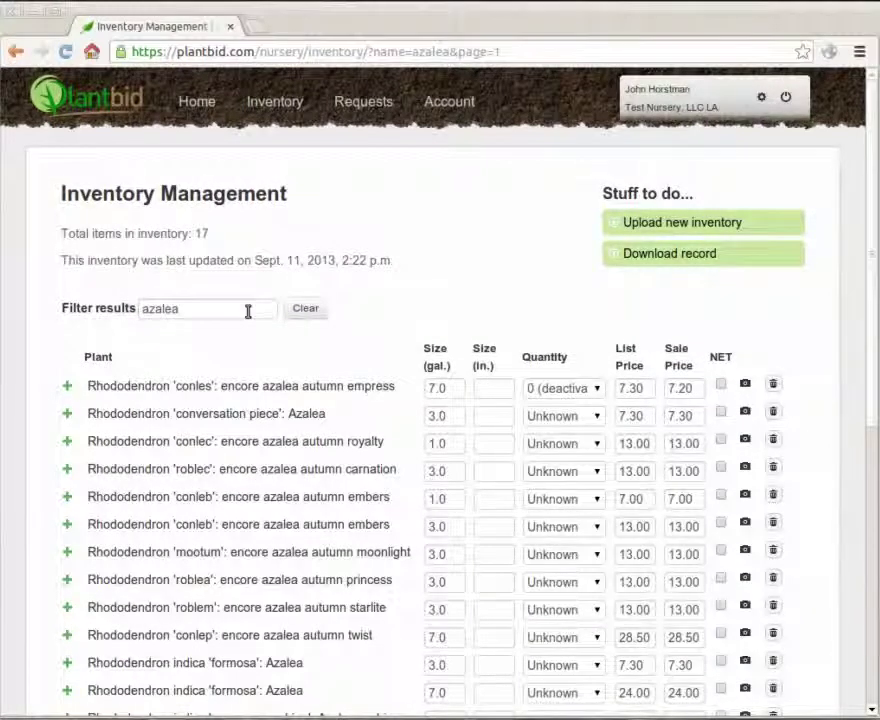
{"action": "double_click", "coordinate": [204, 233]}
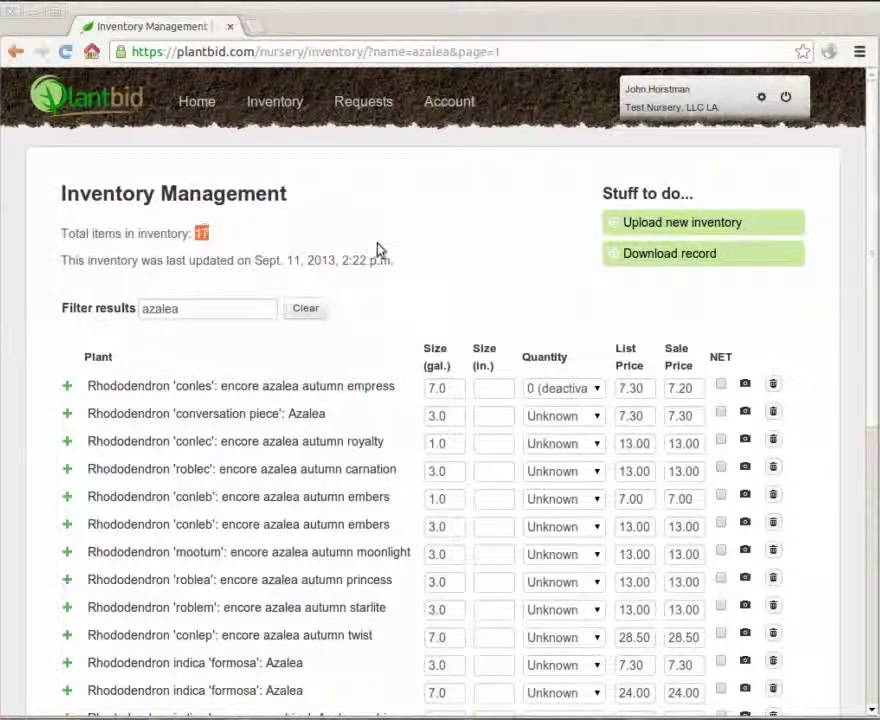
{"action": "scroll", "coordinate": [401, 242], "scroll_direction": "down", "scroll_amount": 3}
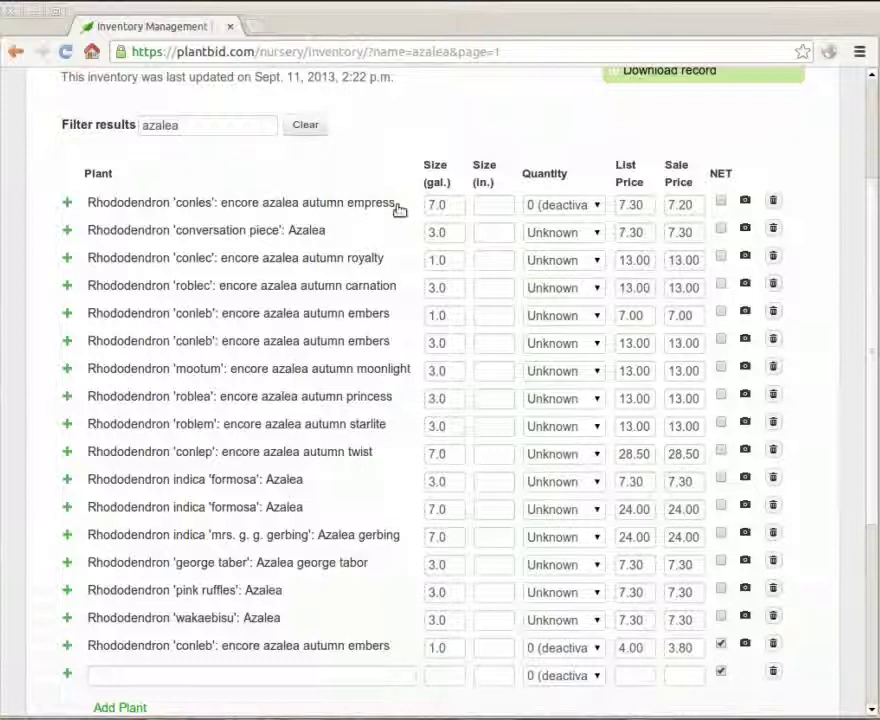
{"action": "left_click", "coordinate": [449, 204]}
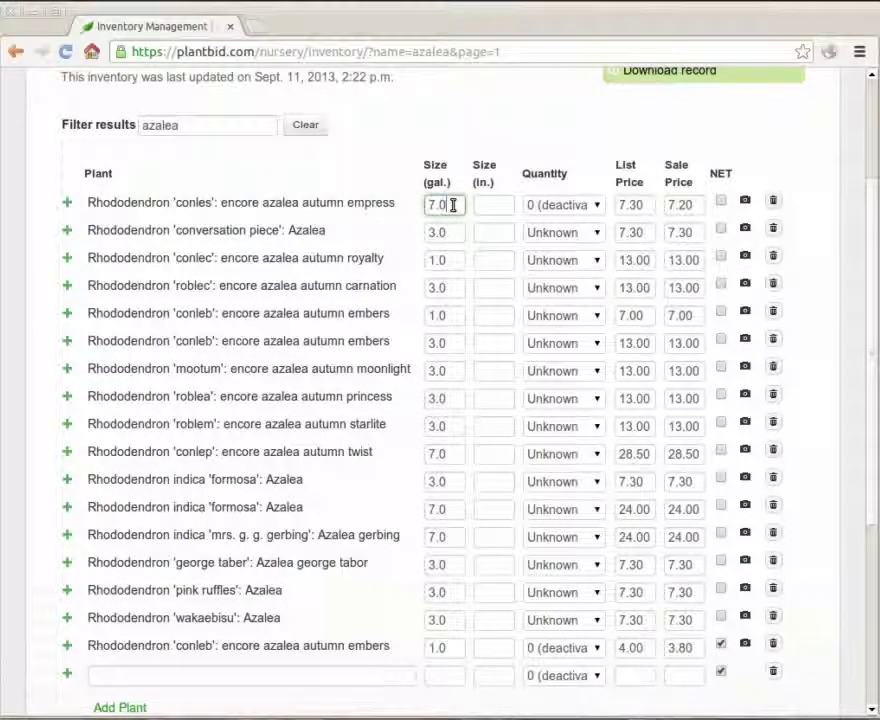
{"action": "left_click", "coordinate": [507, 202]}
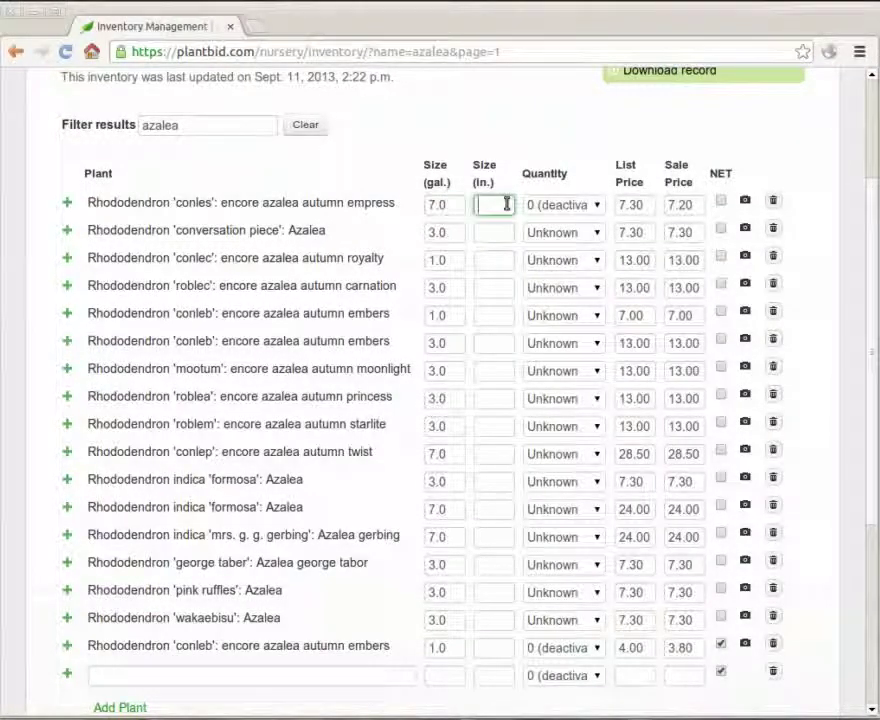
{"action": "left_click", "coordinate": [589, 206]}
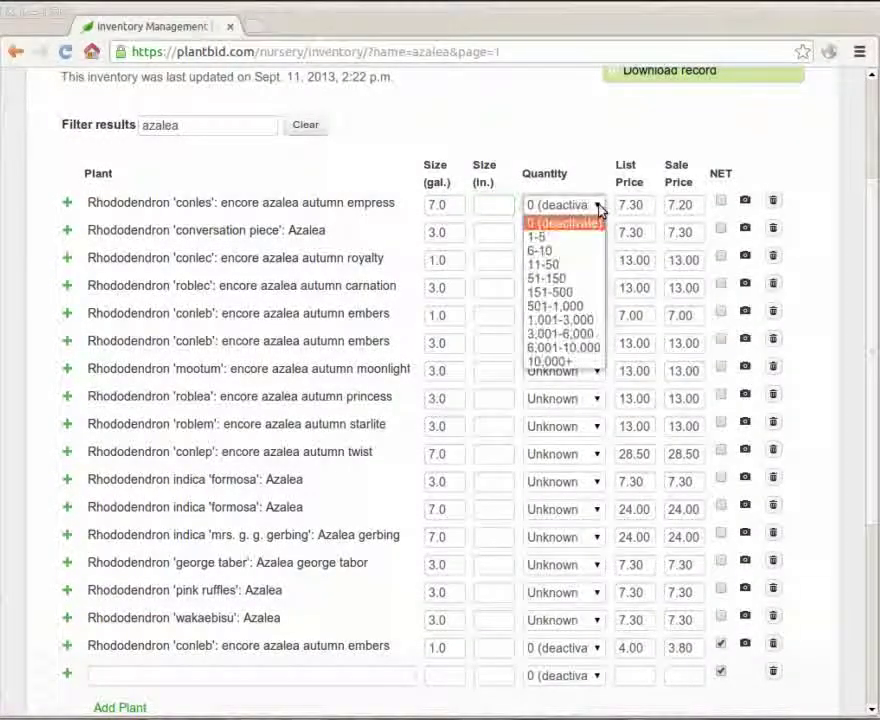
{"action": "left_click", "coordinate": [590, 278]}
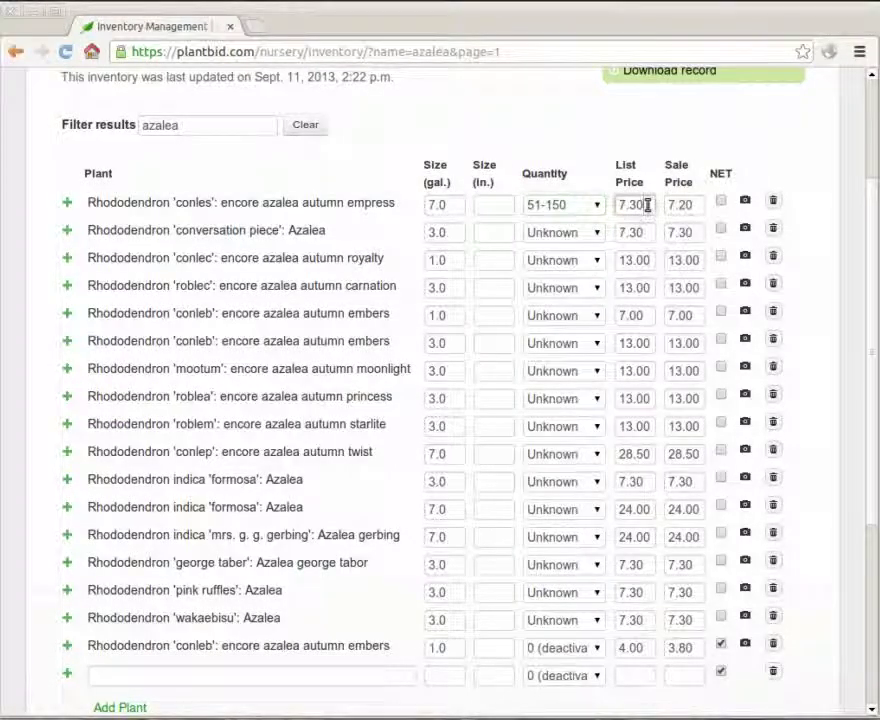
{"action": "left_click", "coordinate": [647, 204]}
{"action": "left_click", "coordinate": [690, 204]}
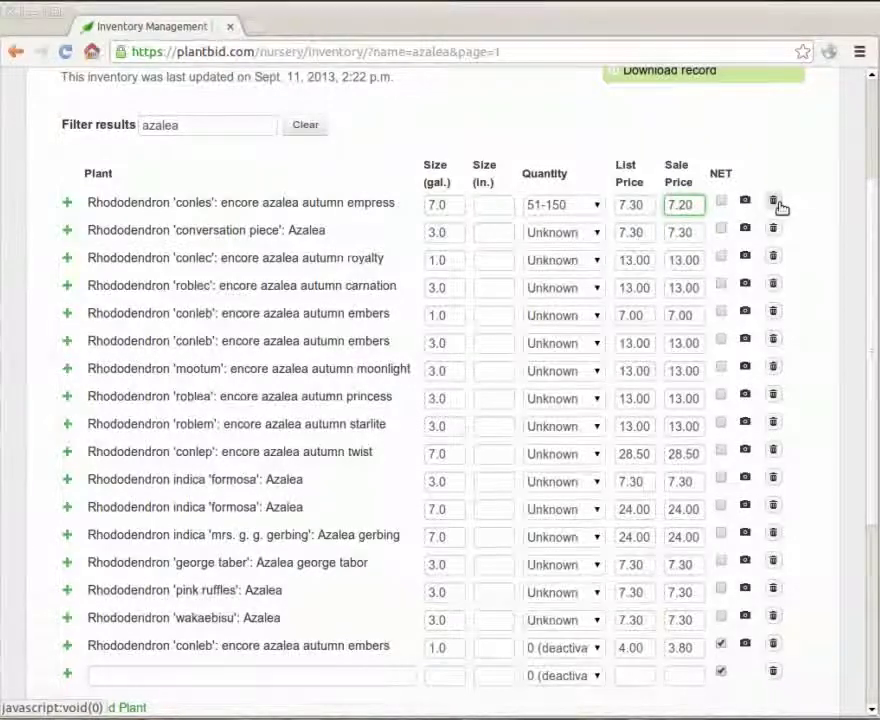
{"action": "left_click", "coordinate": [598, 204]}
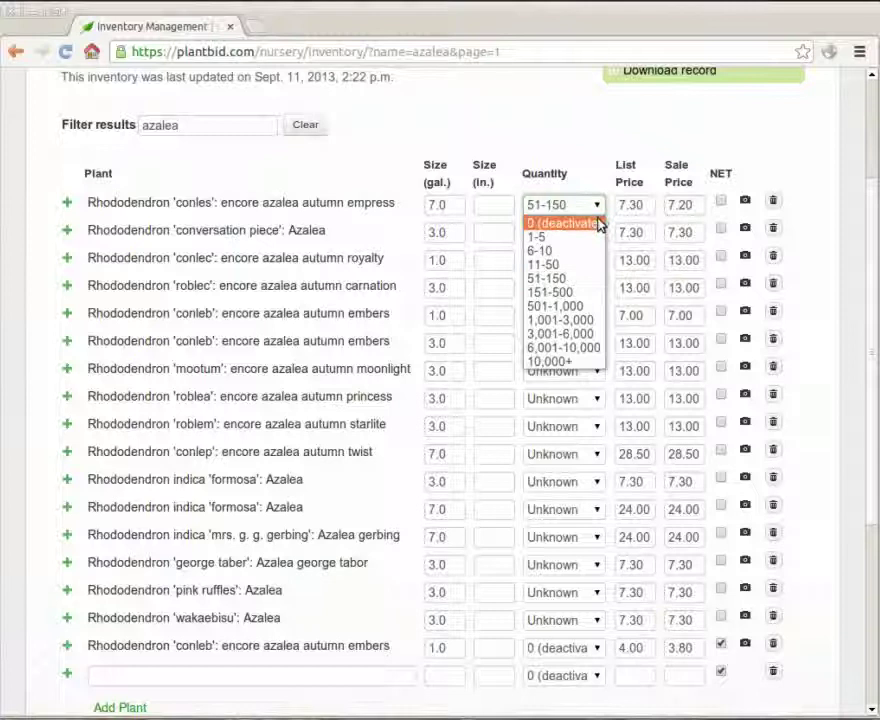
{"action": "left_click", "coordinate": [598, 222]}
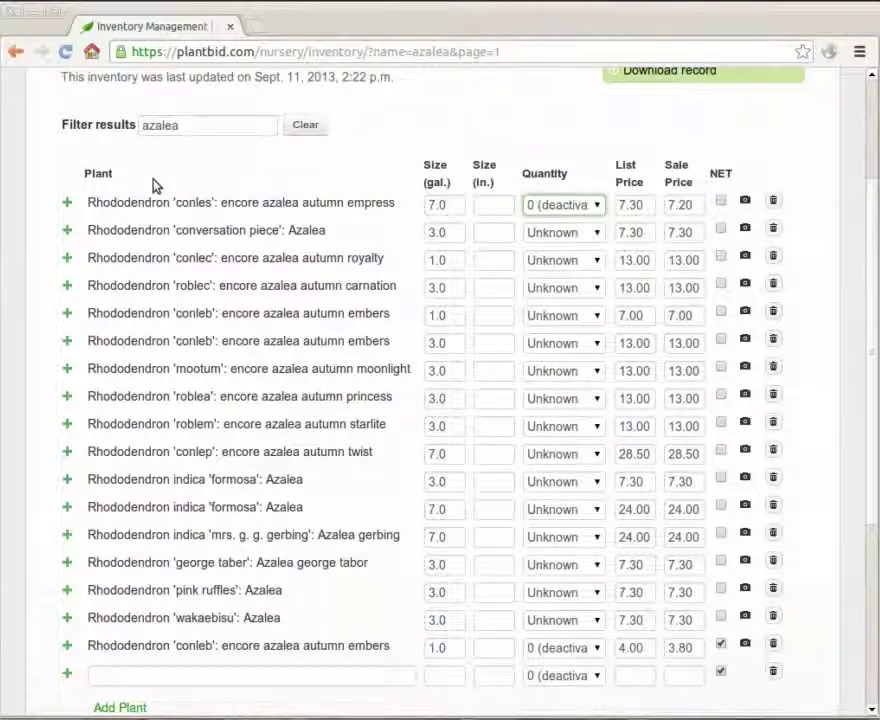
- Expand the autumn empress row's details, checking the package type choices without changing them
{"action": "left_click", "coordinate": [68, 205]}
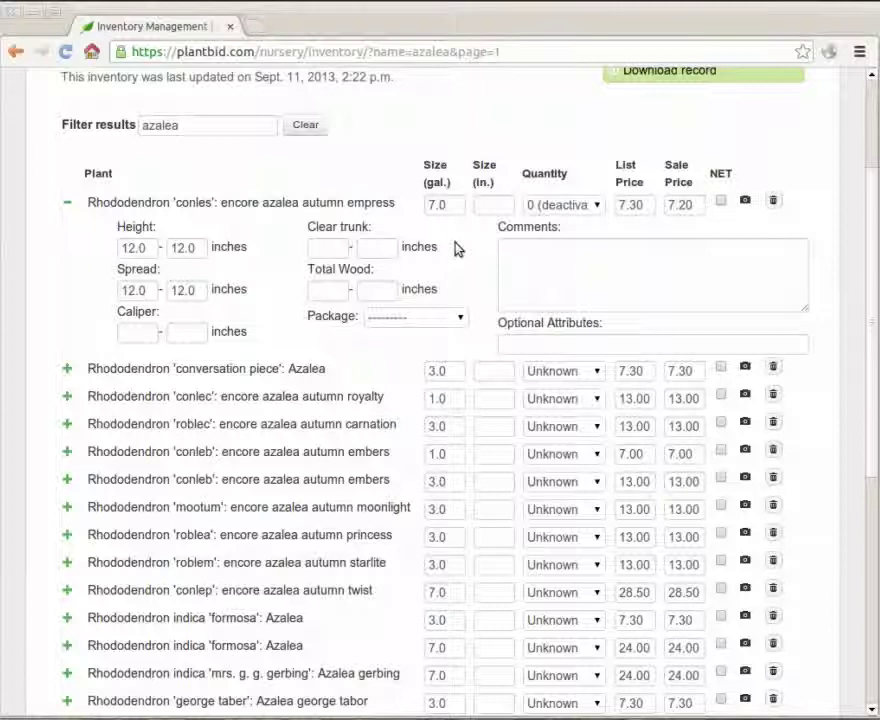
{"action": "left_click", "coordinate": [461, 318]}
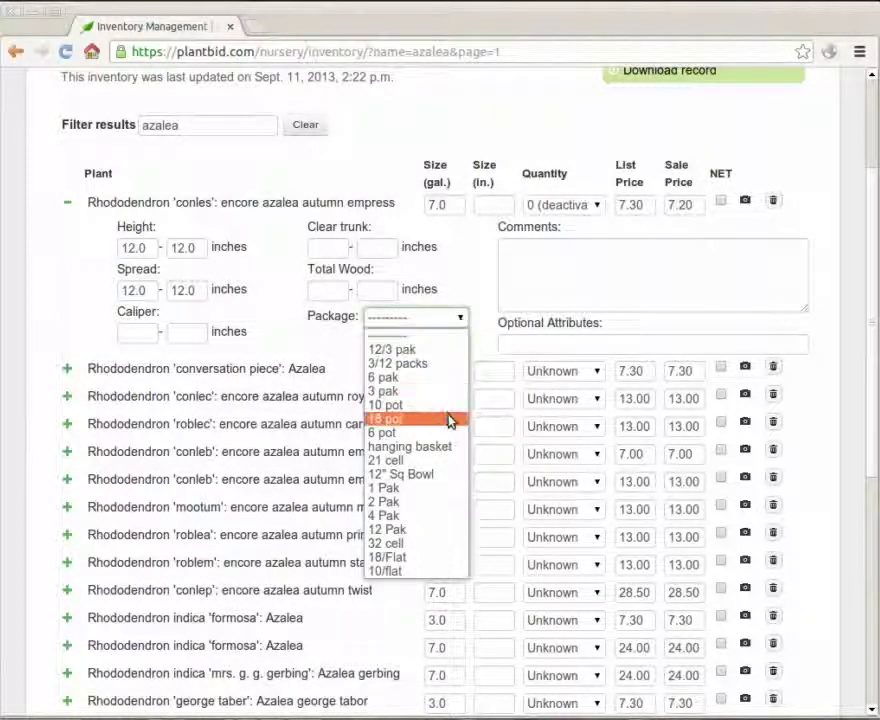
{"action": "left_click", "coordinate": [475, 246]}
{"action": "left_click", "coordinate": [521, 251]}
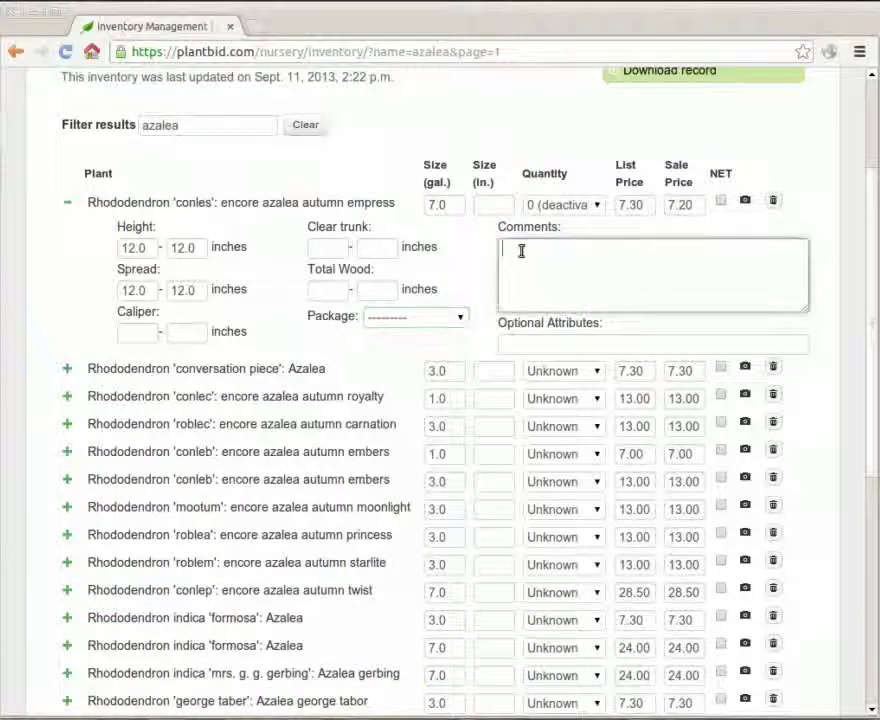
- Add Blooming and Balled and burlapped as the entry's optional attributes
{"action": "left_click", "coordinate": [533, 345]}
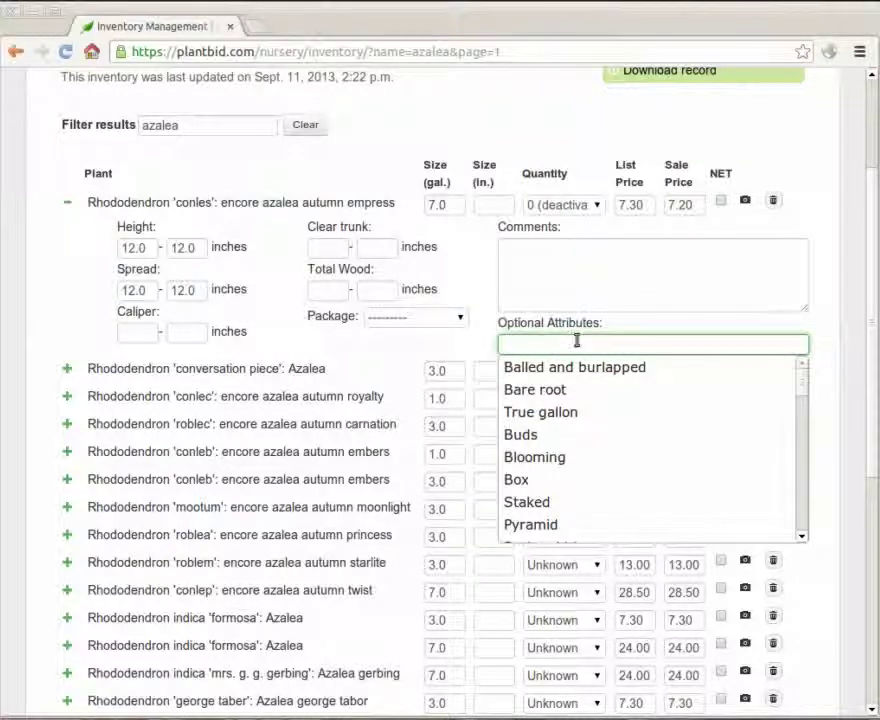
{"action": "left_click", "coordinate": [612, 459]}
{"action": "type", "text": "ball"}
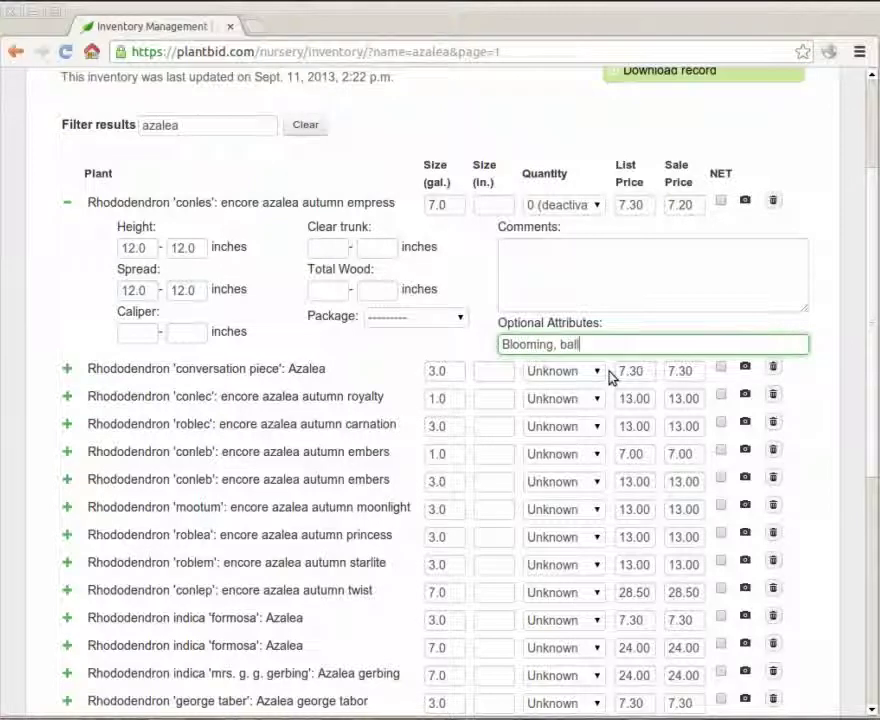
{"action": "type", "text": "ed"}
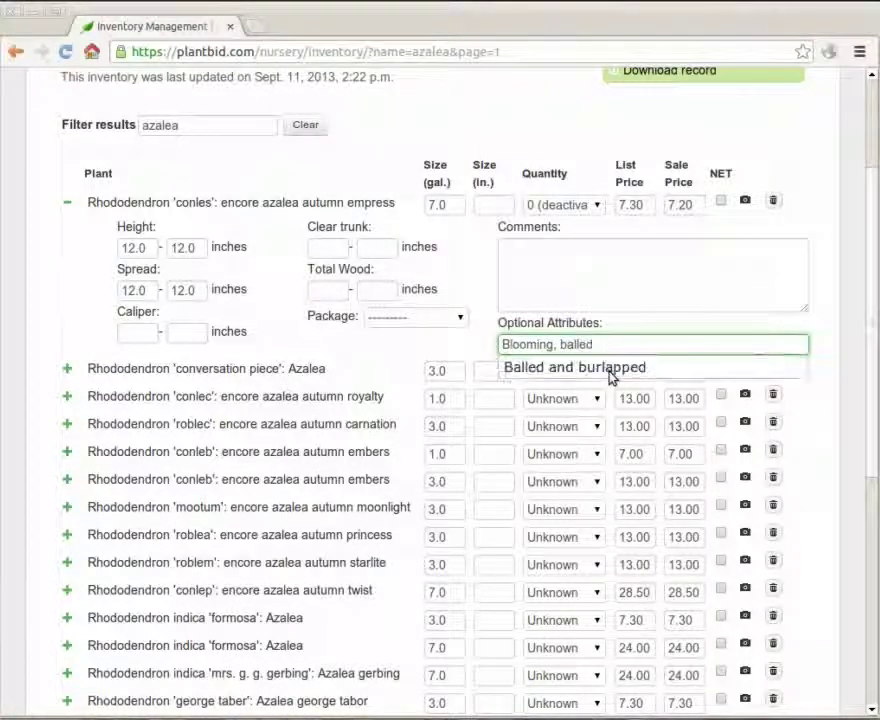
{"action": "left_click", "coordinate": [708, 368]}
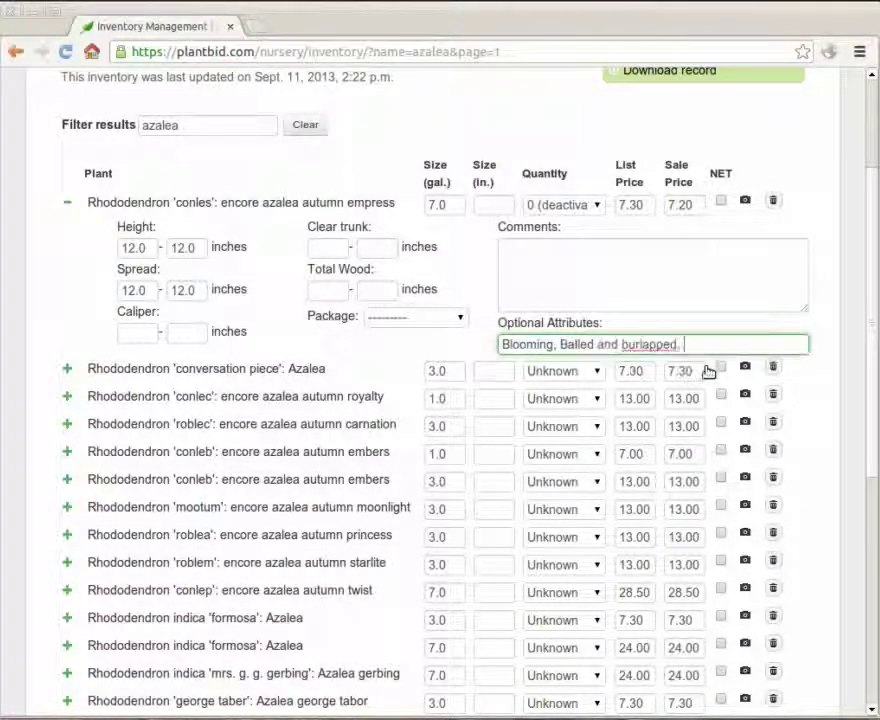
- Retype the first plant name as 'zalea encore empress' and pick the encore azalea autumn empress match
{"action": "left_click", "coordinate": [283, 205]}
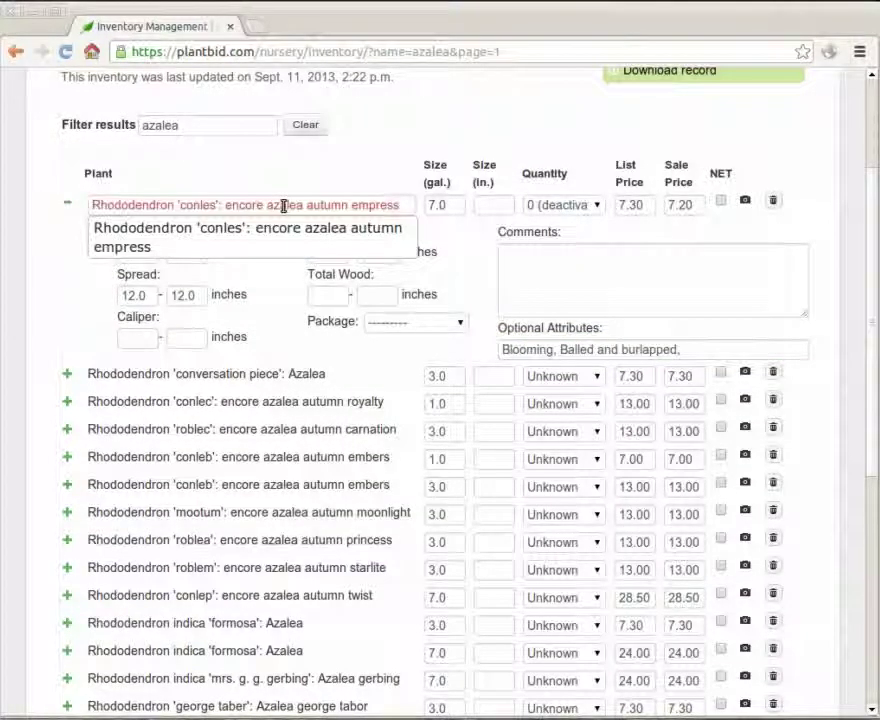
{"action": "left_click_drag", "start_coordinate": [177, 204], "coordinate": [394, 208]}
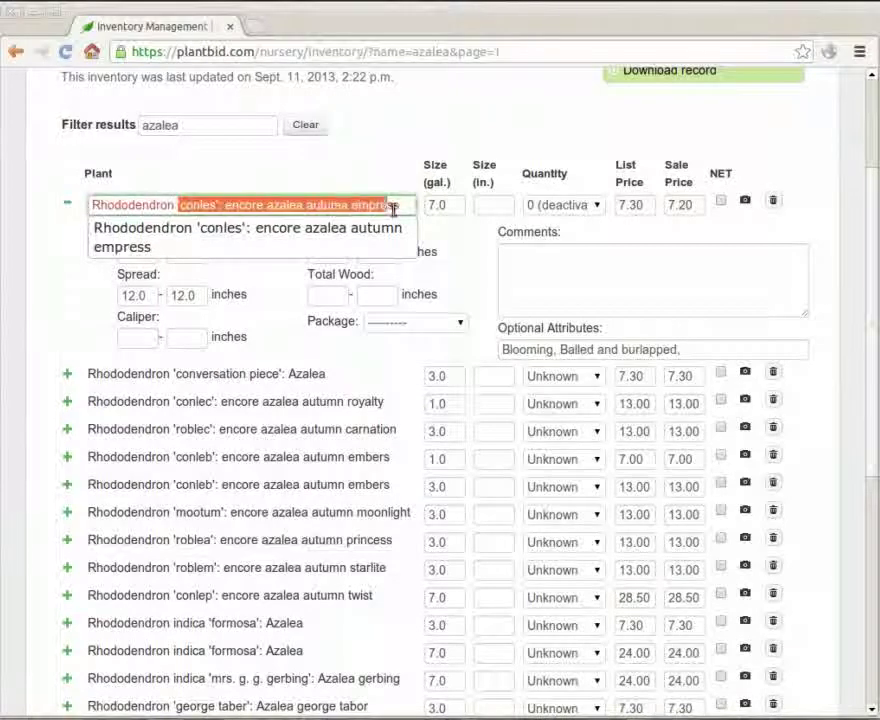
{"action": "key", "text": "BackSpace"}
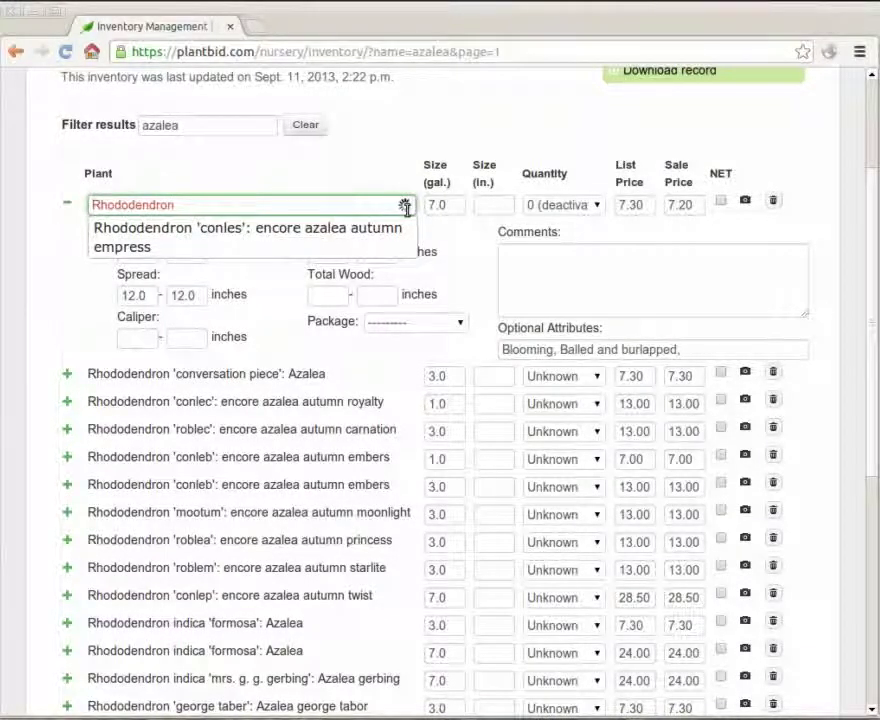
{"action": "key", "text": "ctrl+a"}
{"action": "type", "text": "z"}
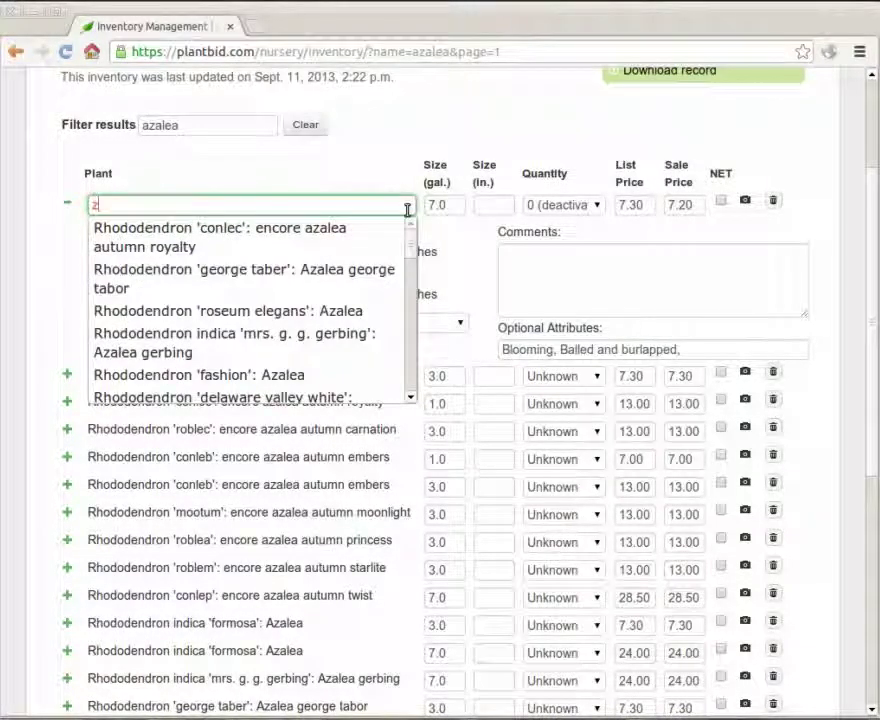
{"action": "type", "text": "alea"}
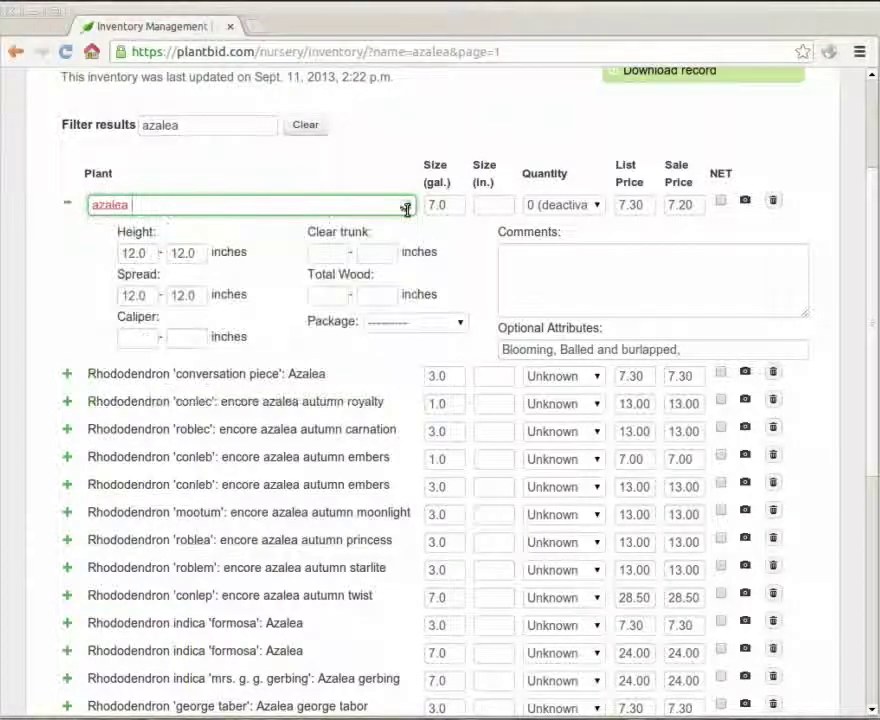
{"action": "type", "text": " encore"}
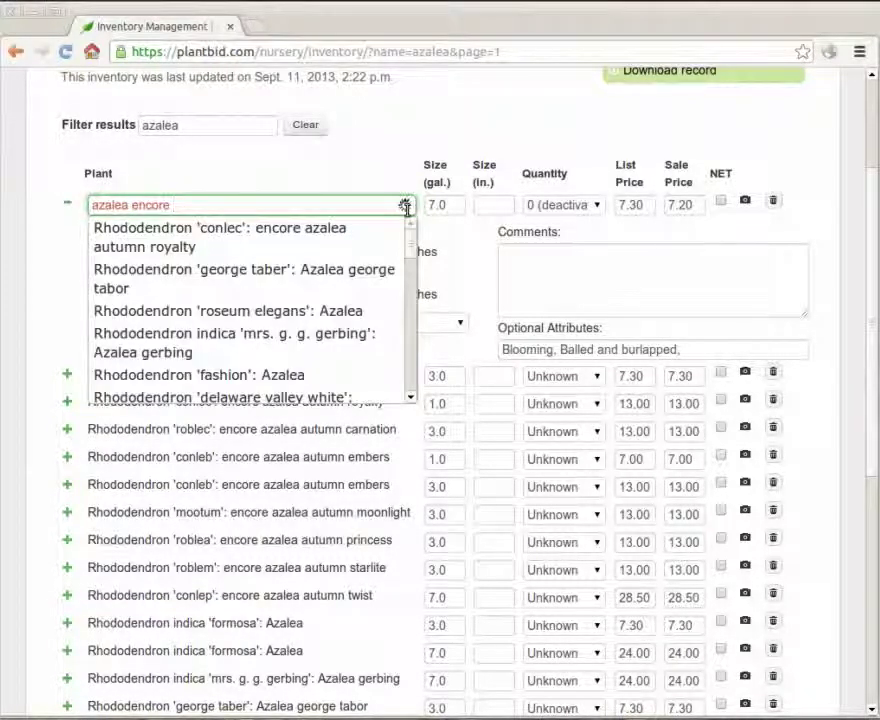
{"action": "type", "text": " empress"}
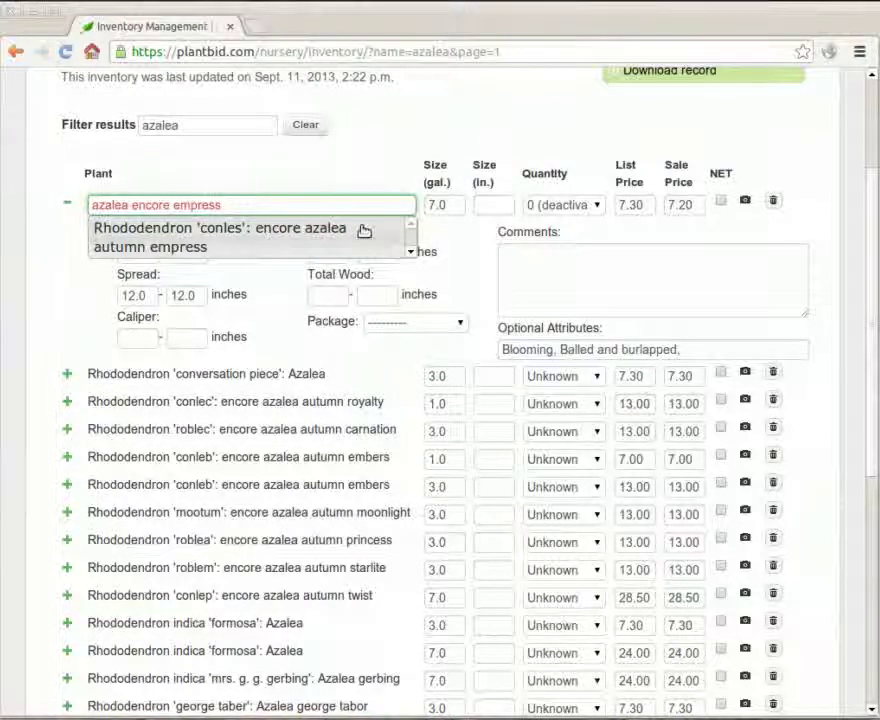
{"action": "left_click", "coordinate": [364, 231]}
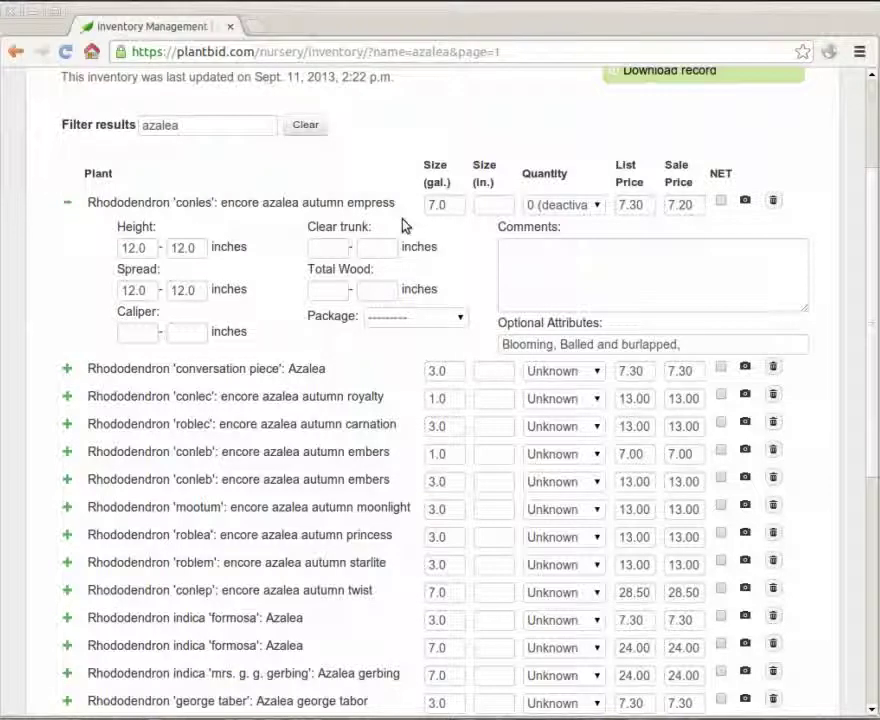
- Replace the name with 'azalea encore embers' and choose Rhododendron 'conleb': encore azalea autumn embers
{"action": "left_click", "coordinate": [391, 206]}
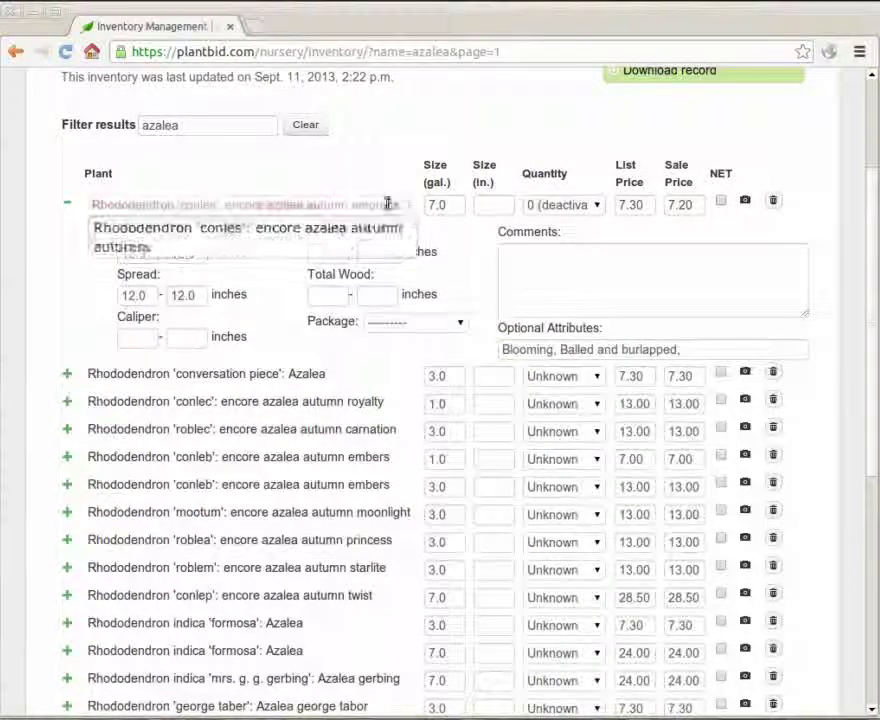
{"action": "double_click", "coordinate": [405, 205]}
{"action": "key", "text": "ctrl+a"}
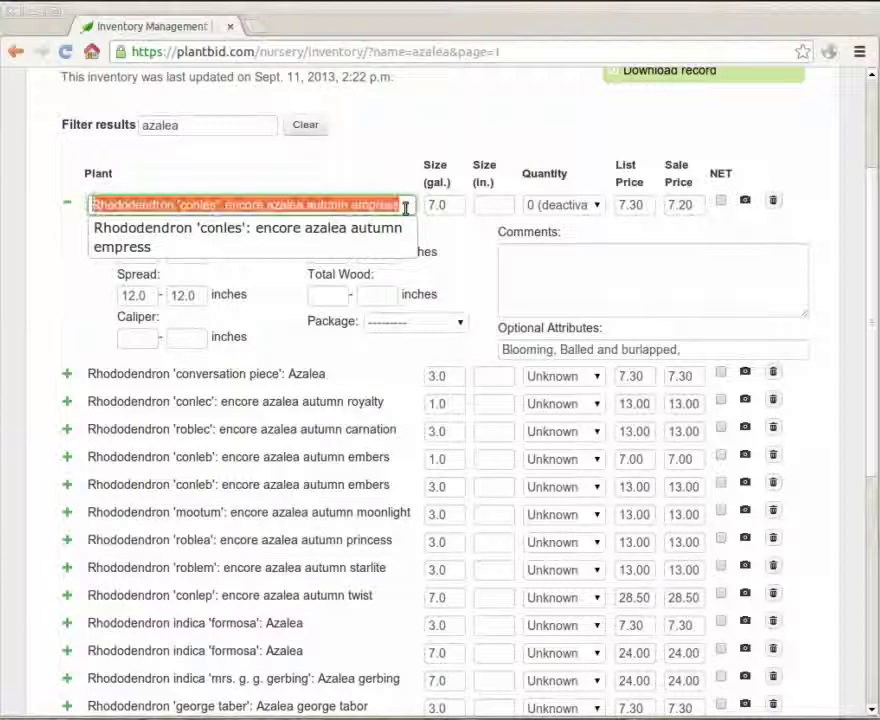
{"action": "key", "text": "BackSpace"}
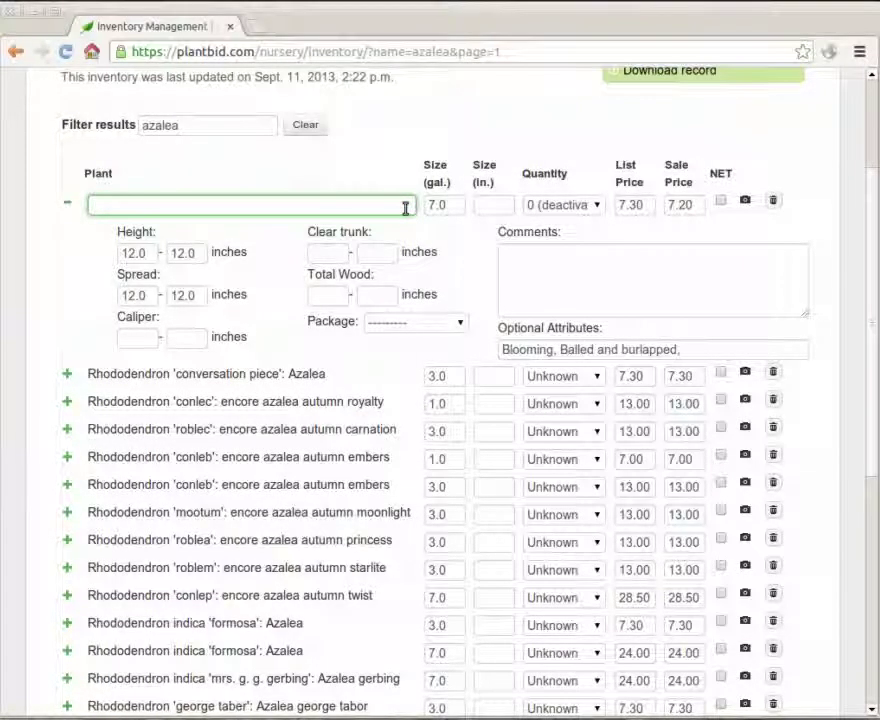
{"action": "type", "text": "azalea "}
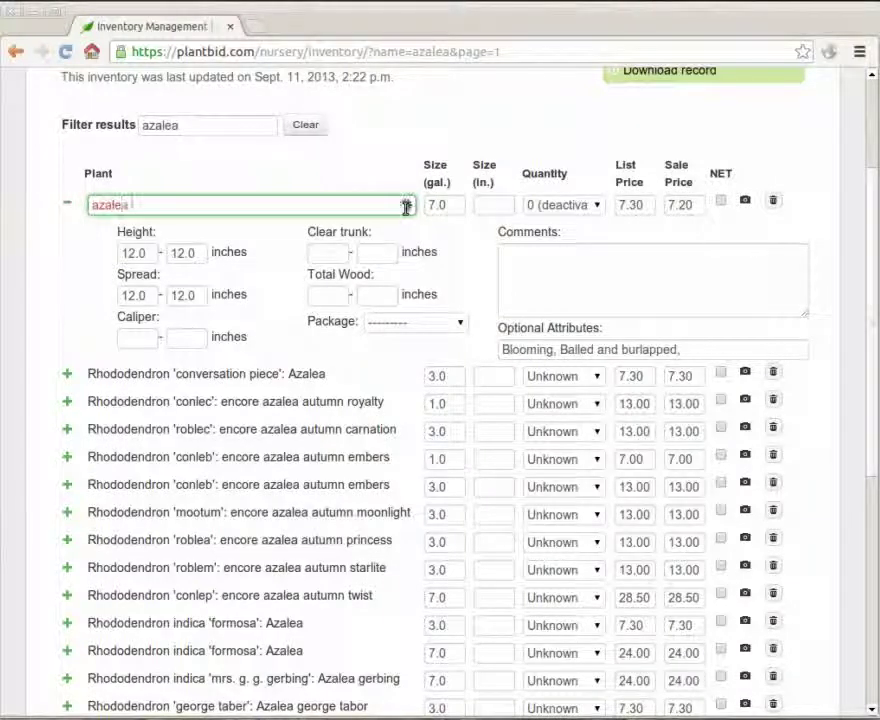
{"action": "type", "text": "encore embers"}
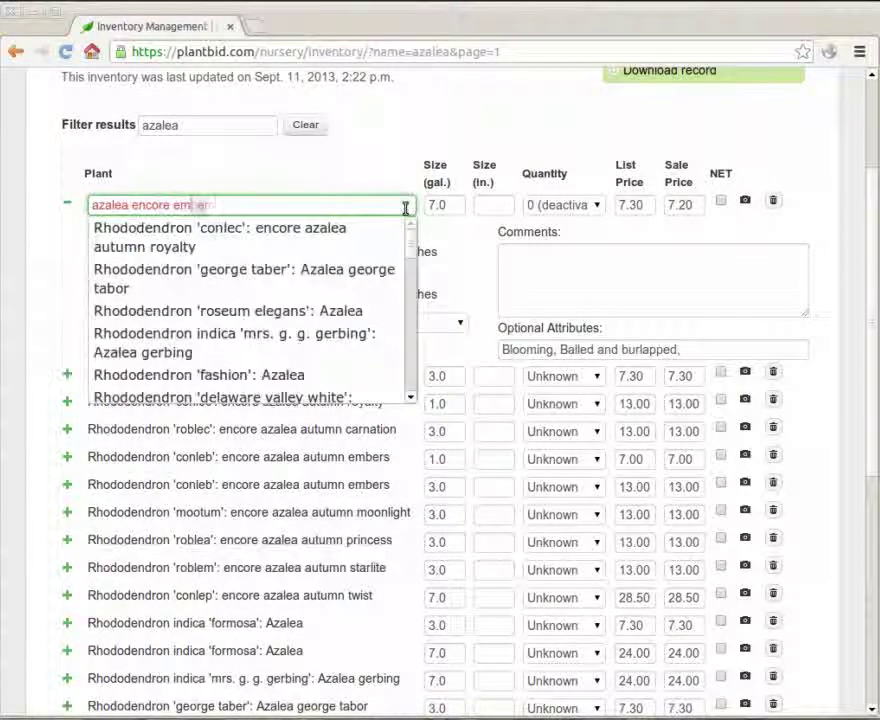
{"action": "left_click", "coordinate": [299, 228]}
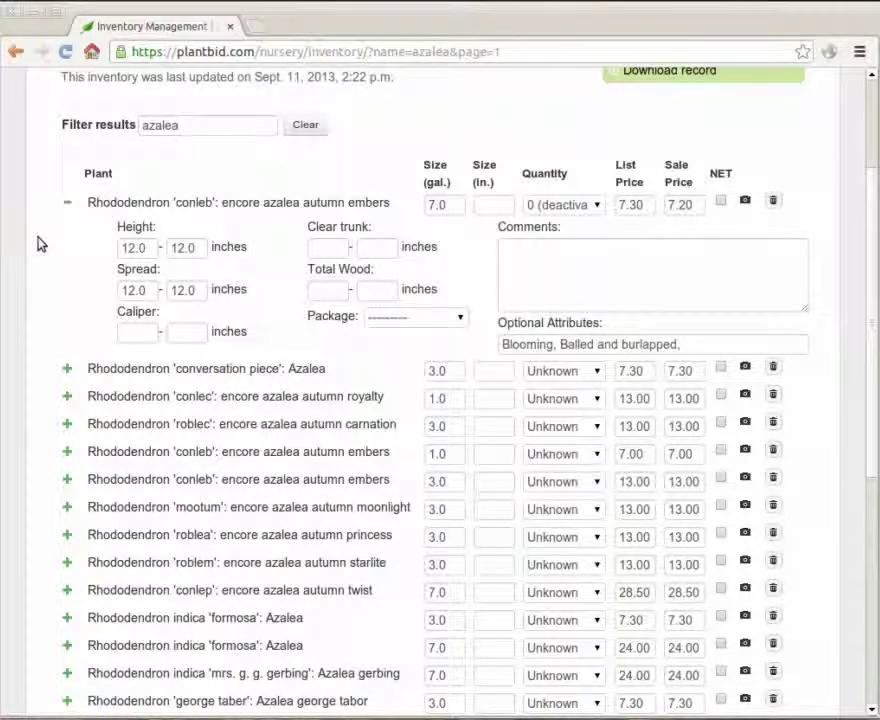
- Save the azalea inventory edits using the Save button at the bottom of the list
{"action": "scroll", "coordinate": [38, 244], "scroll_direction": "down", "scroll_amount": 5}
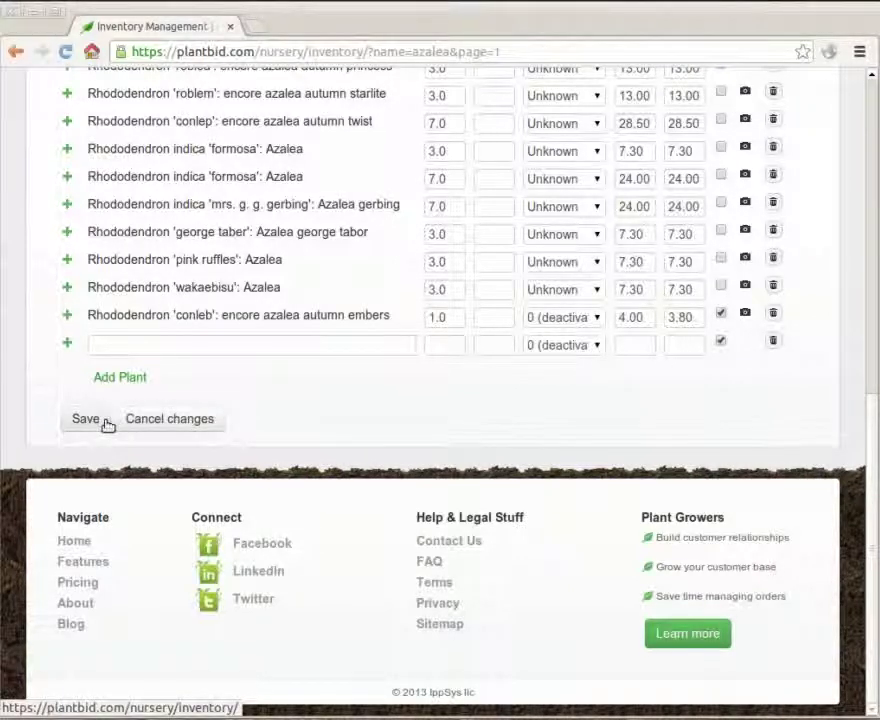
{"action": "left_click", "coordinate": [101, 425]}
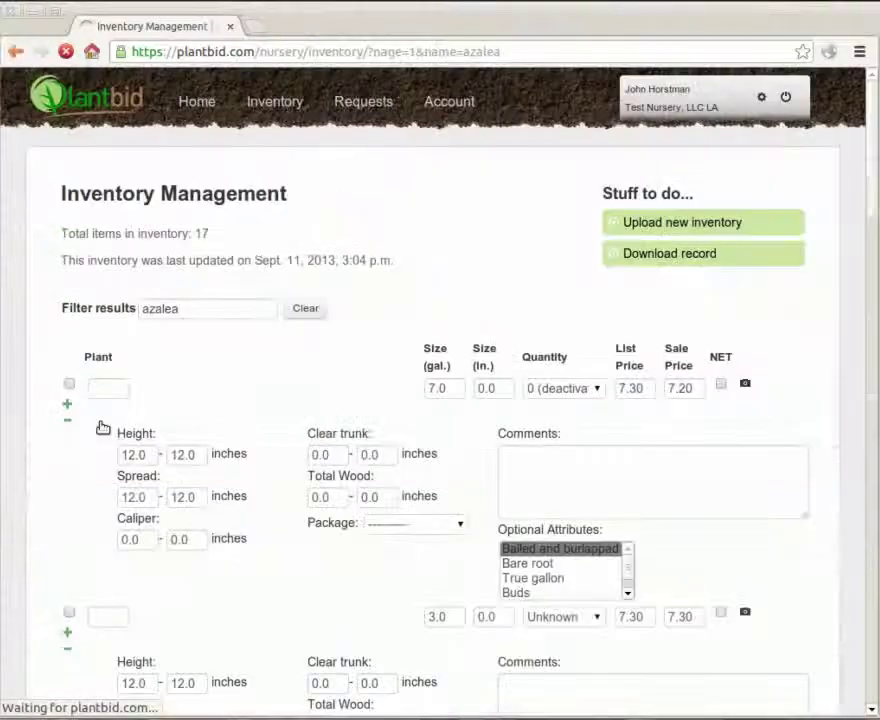
{"action": "scroll", "coordinate": [26, 269], "scroll_direction": "down", "scroll_amount": 5}
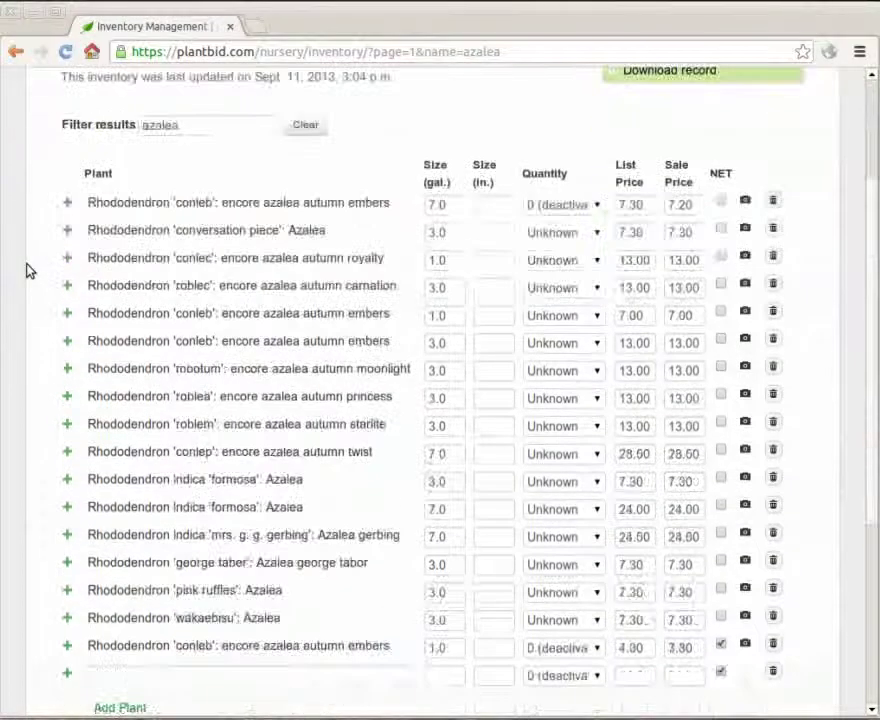
- Expand the 'conversation piece' azalea and review its Original Text, 12" x 12", budded
{"action": "left_click", "coordinate": [67, 185]}
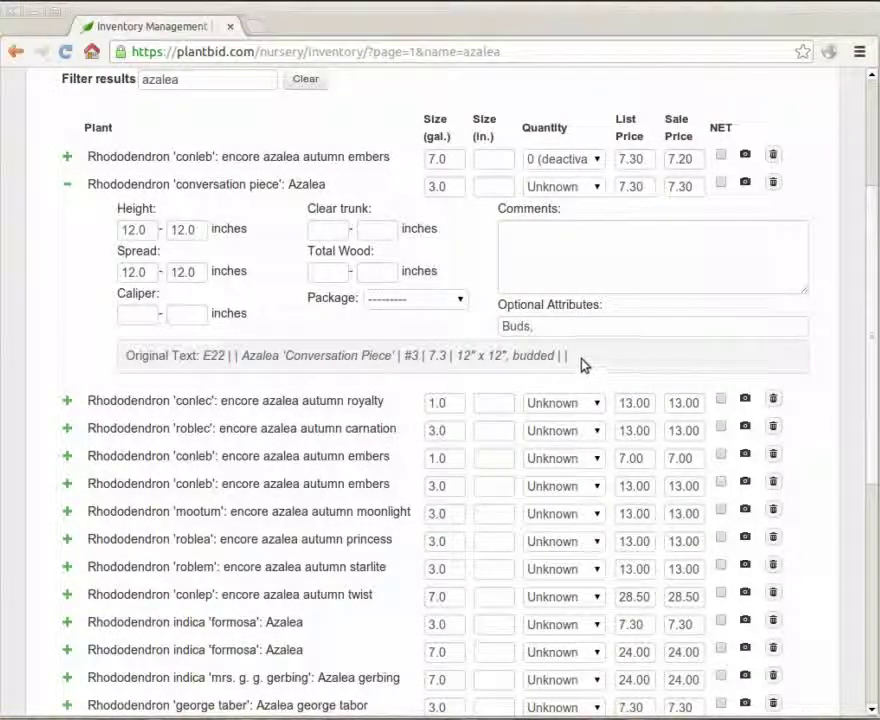
{"action": "left_click_drag", "start_coordinate": [581, 363], "coordinate": [204, 355]}
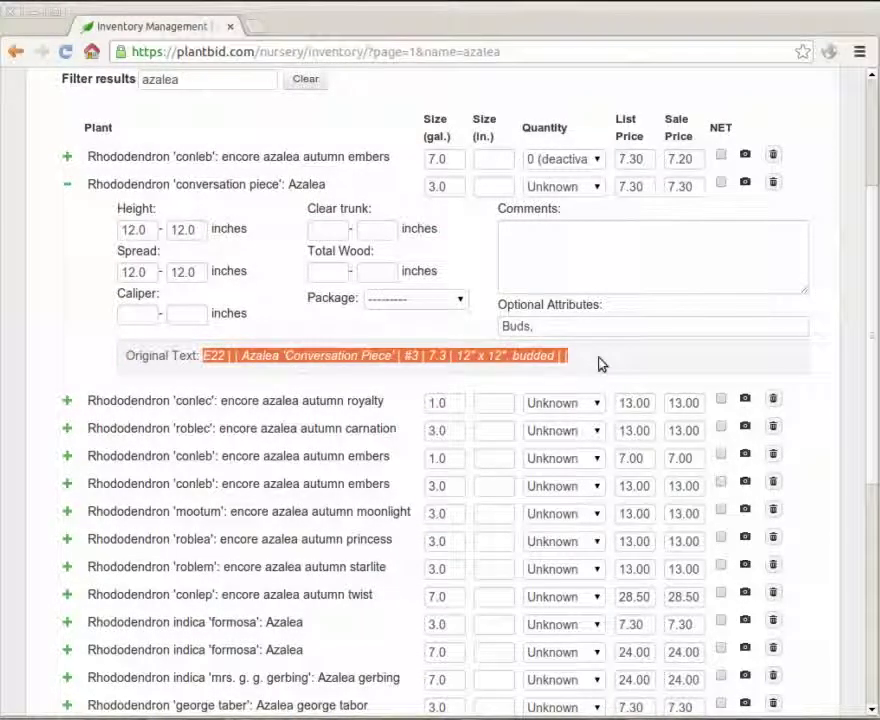
{"action": "left_click", "coordinate": [600, 364]}
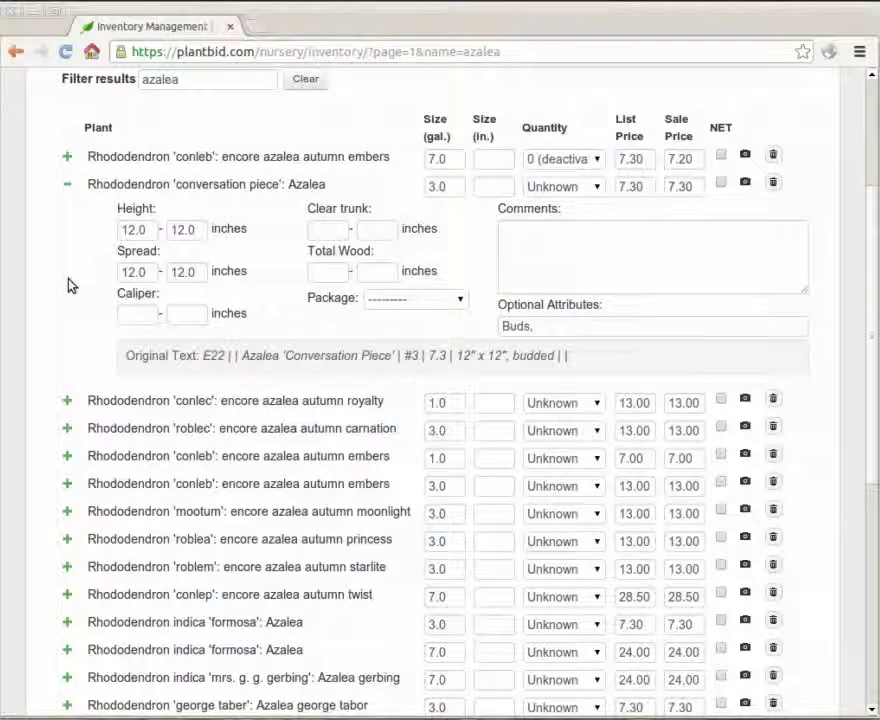
- Open the Upload Image page for the 'conversation piece' azalea via its camera icon
{"action": "scroll", "coordinate": [51, 294], "scroll_direction": "up", "scroll_amount": 3}
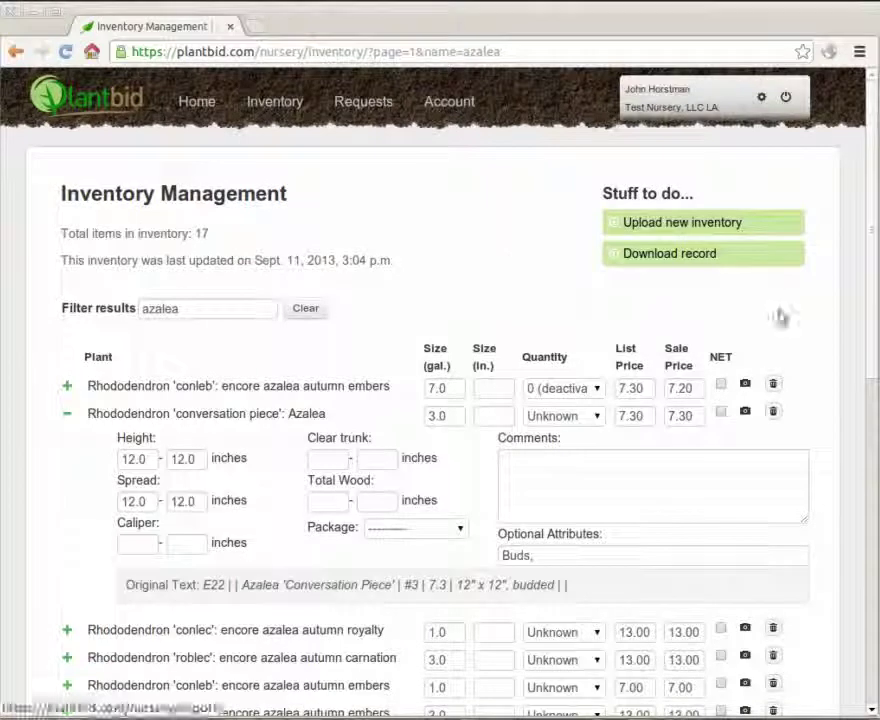
{"action": "left_click", "coordinate": [748, 414]}
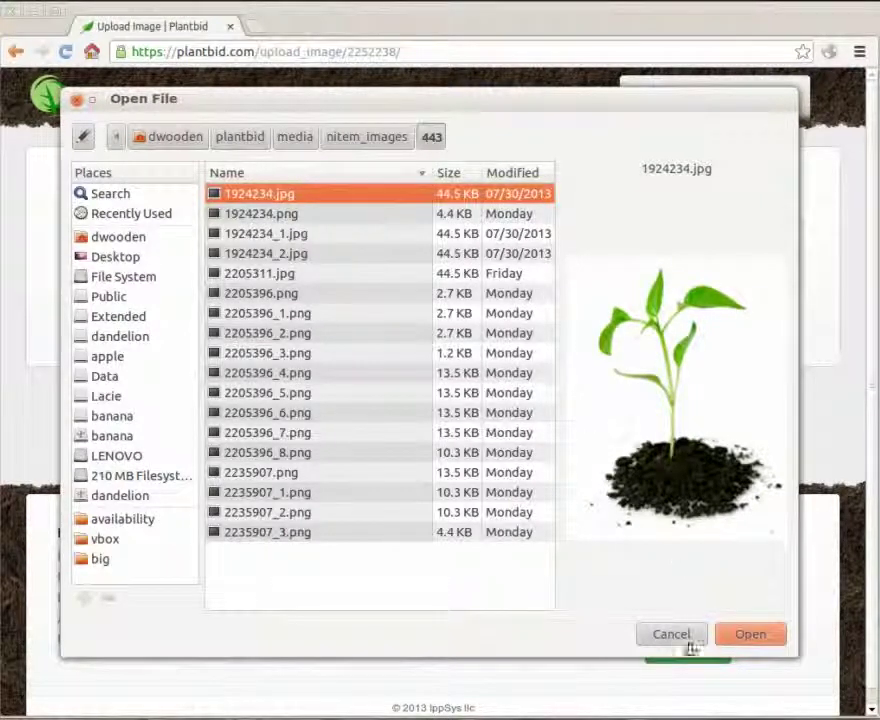
- Confirm 1924234.jpg in the file dialog and submit it as the seedling image
{"action": "left_click", "coordinate": [742, 636]}
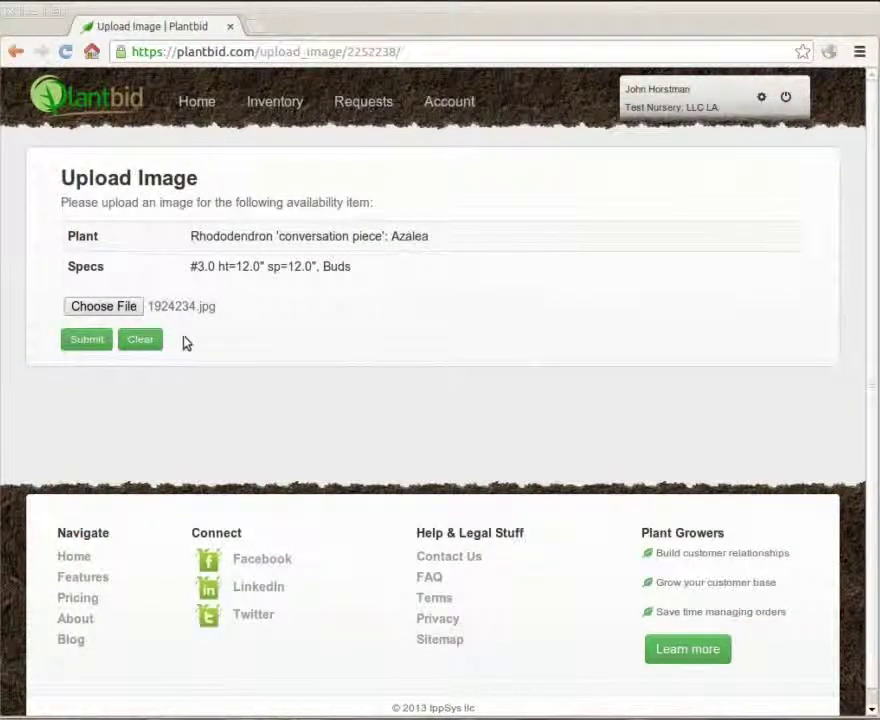
{"action": "left_click", "coordinate": [102, 346]}
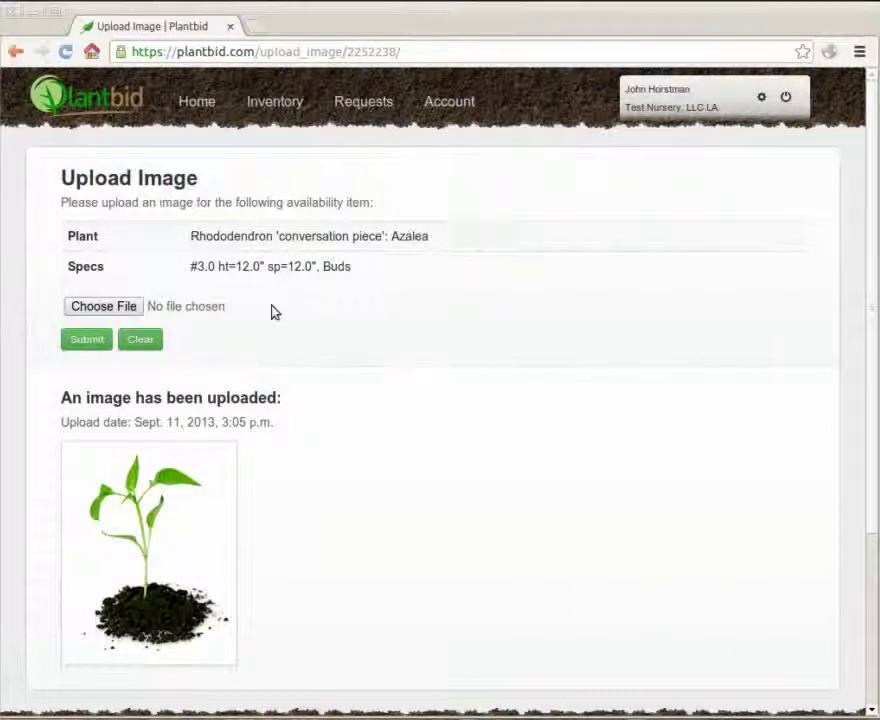
- Clear the uploaded image from the 'conversation piece' azalea and go back to the Home dashboard
{"action": "left_click", "coordinate": [150, 346]}
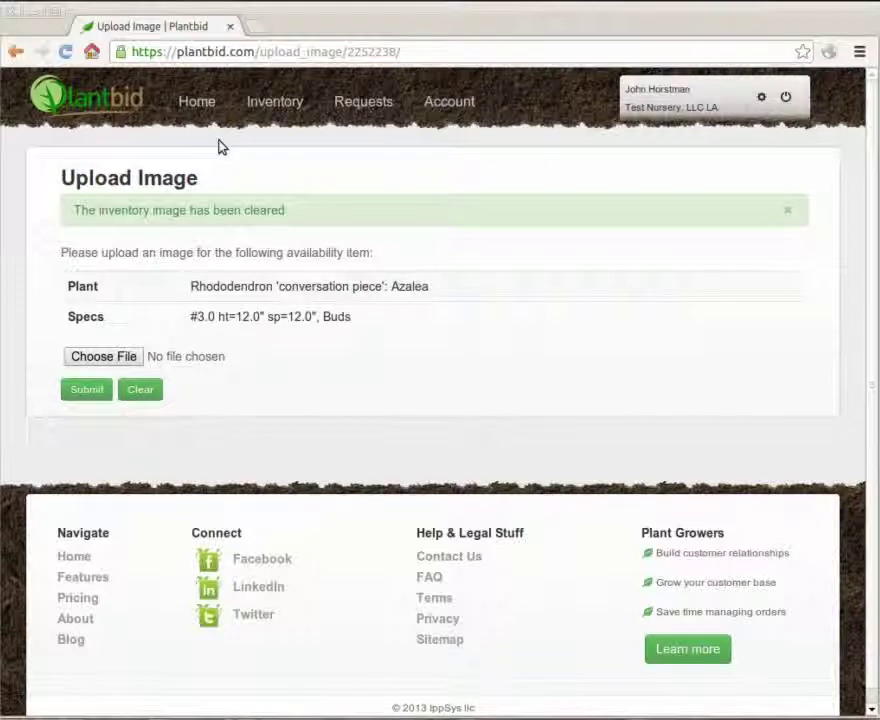
{"action": "left_click", "coordinate": [196, 99]}
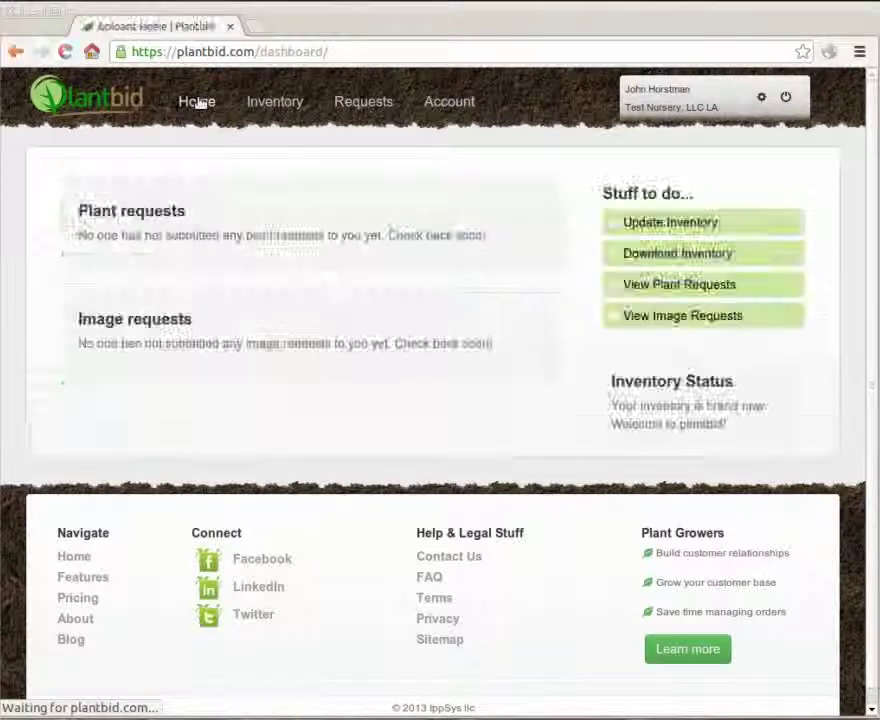